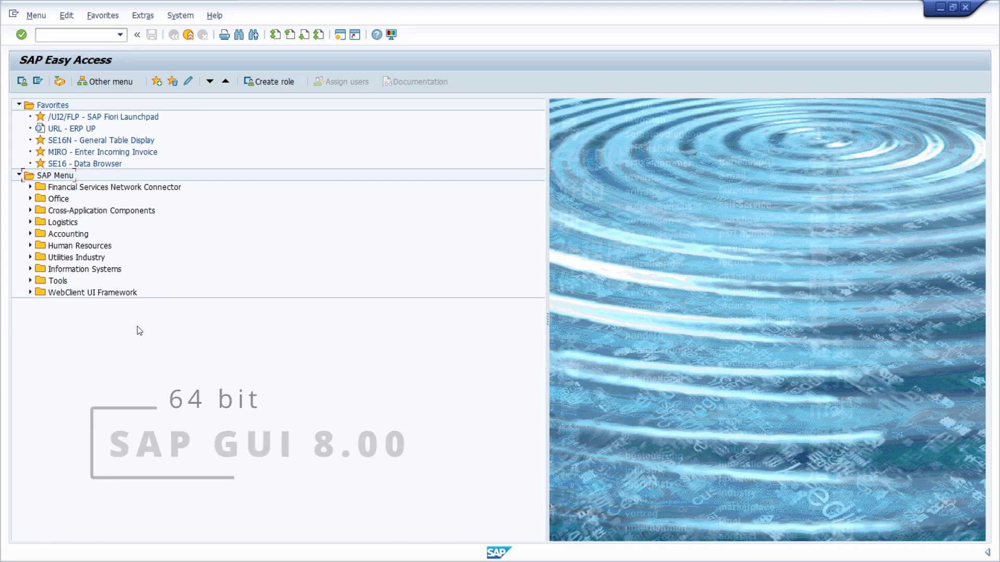
Start SQ02 and open InfoSet Z_TEST in change mode at its join definition.
click(67, 32)
text(/ns)
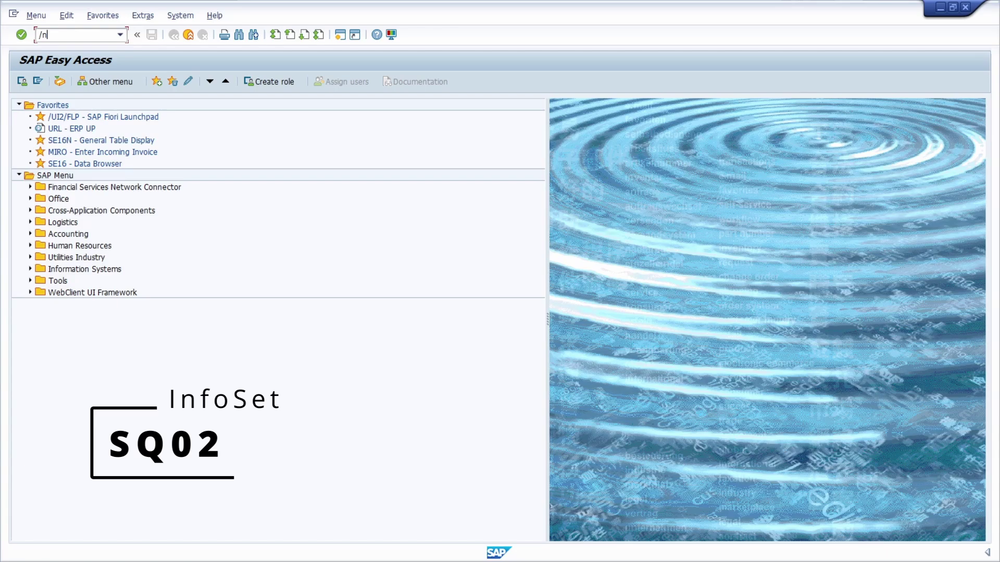
text(q02)
key(Return)
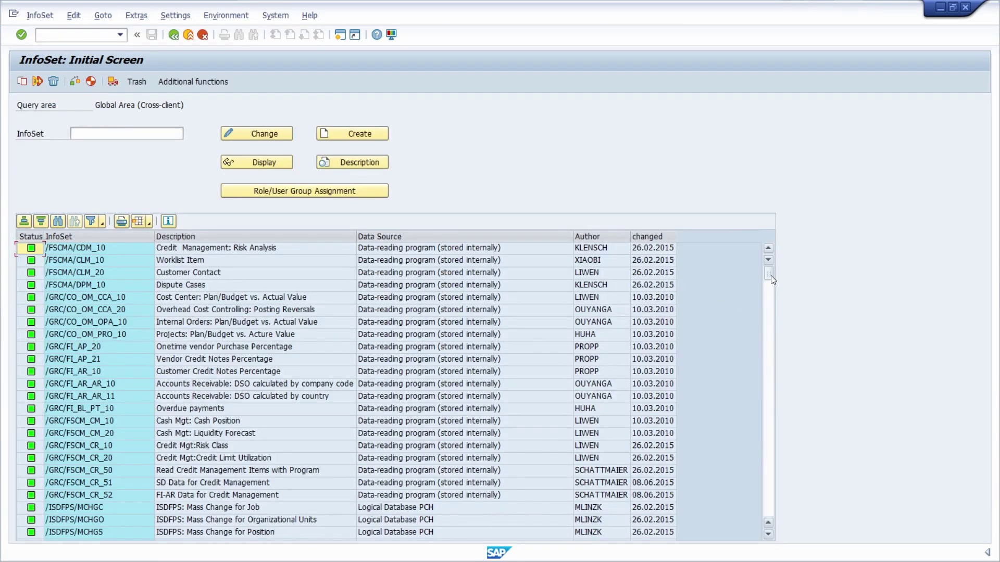
drag(770, 275, 773, 512)
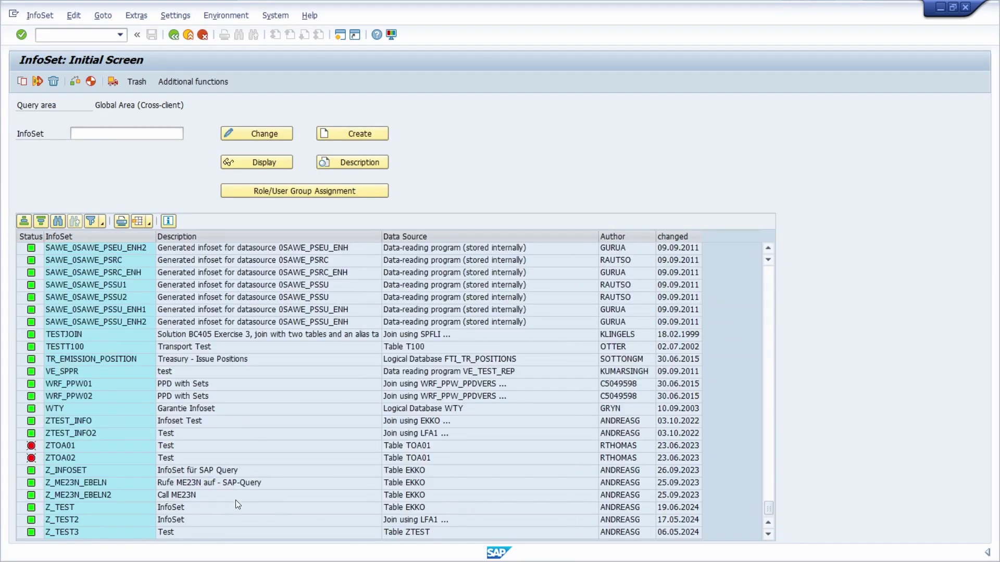
double_click(84, 508)
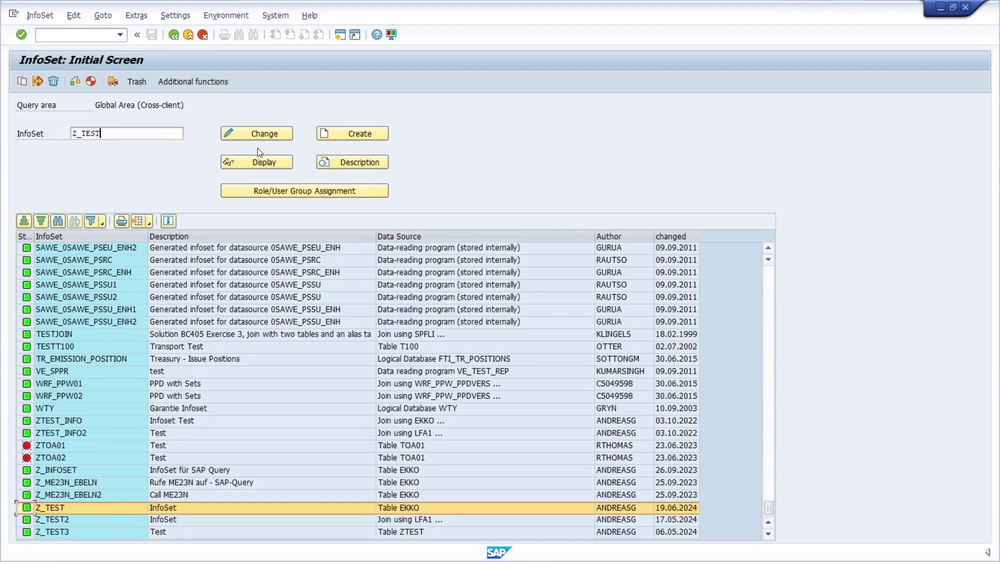
click(261, 133)
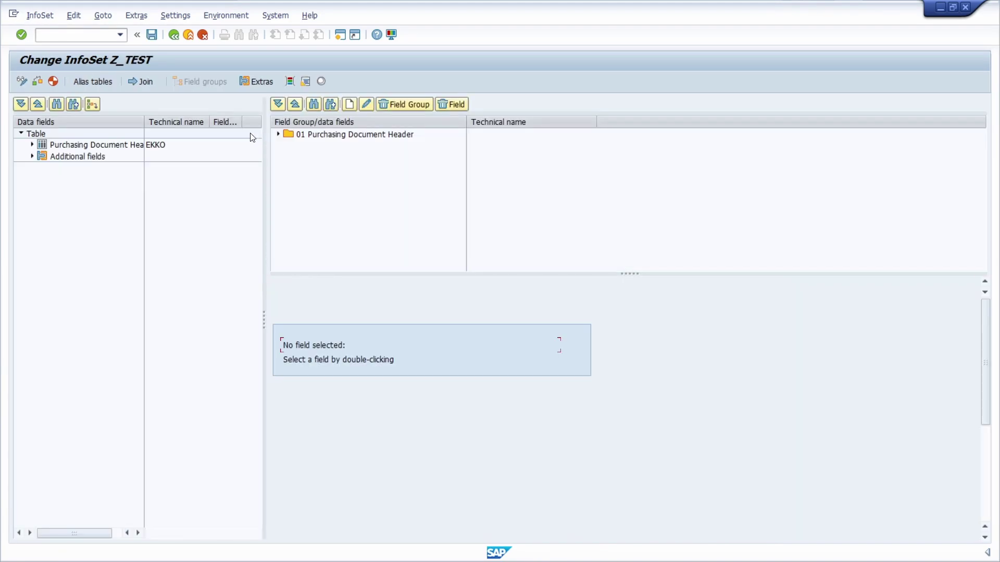
click(140, 82)
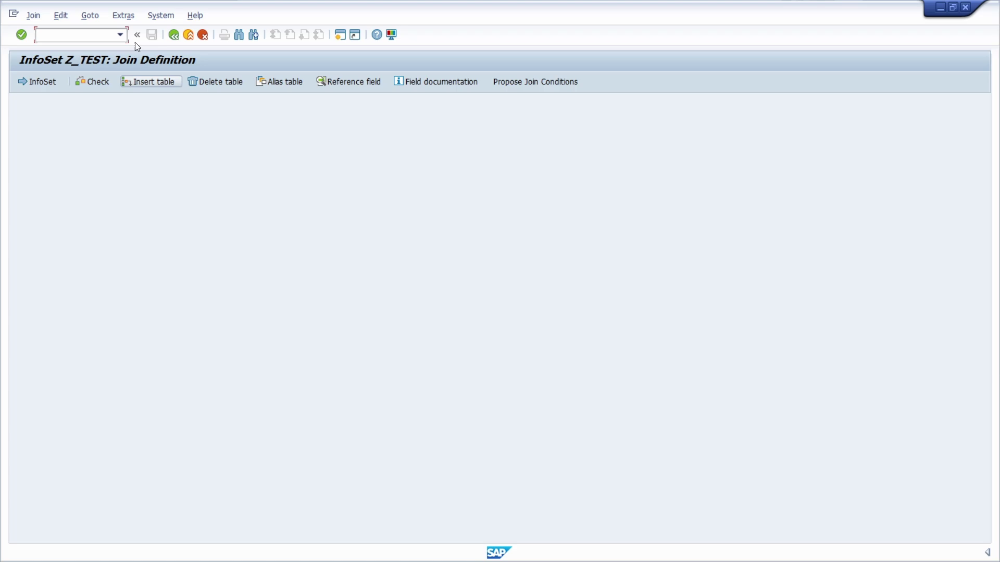
Go back from the blank join screen and scroll the RAISE_EXCEPTION dump to its source extract.
click(173, 35)
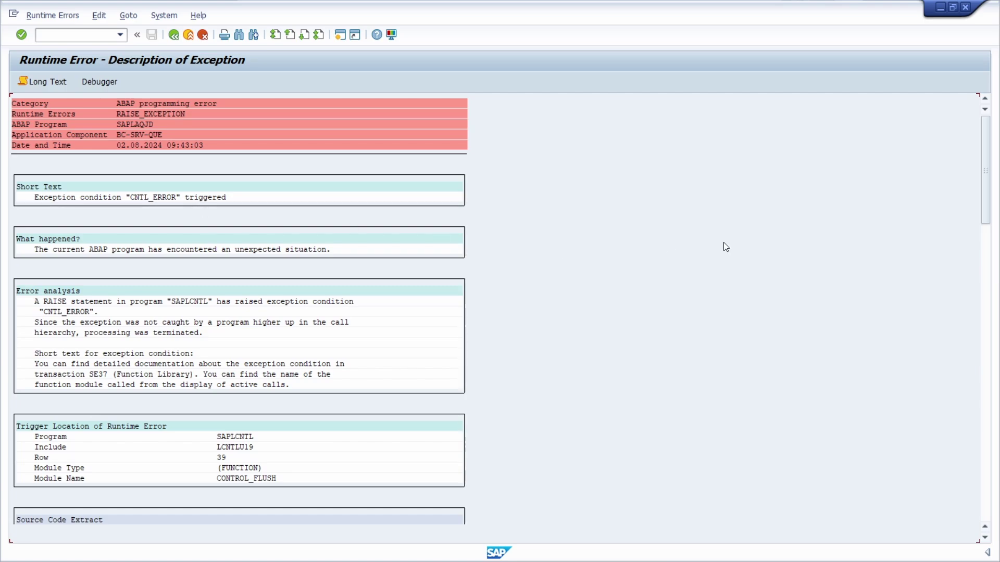
scroll(428, 372, down, 2)
scroll(543, 329, down, 5)
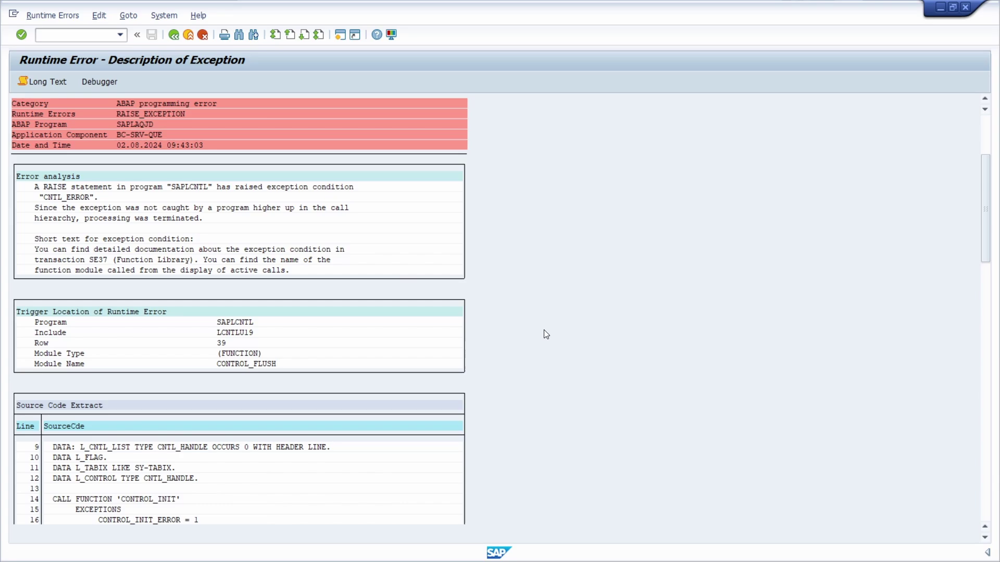
scroll(532, 331, down, 5)
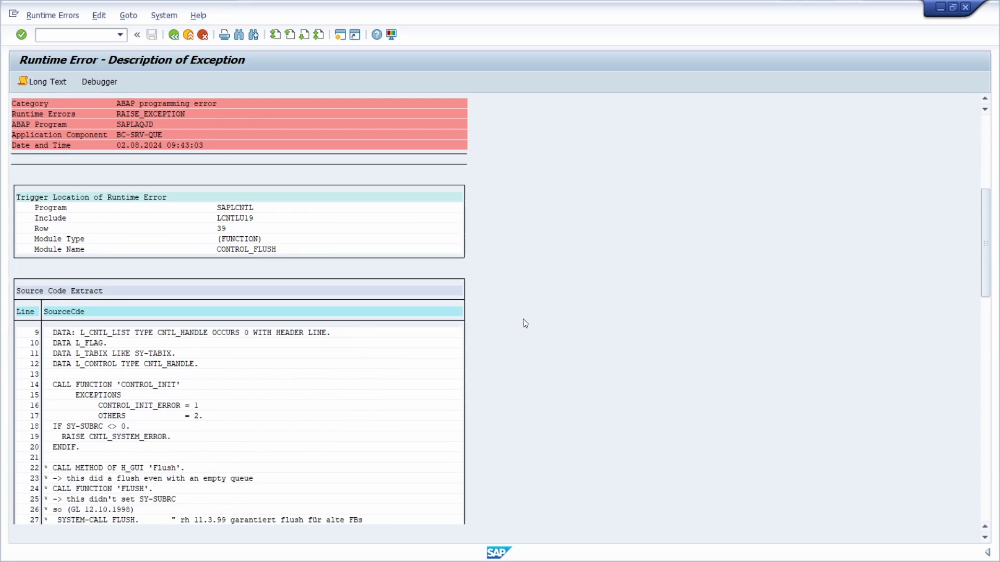
scroll(460, 353, down, 5)
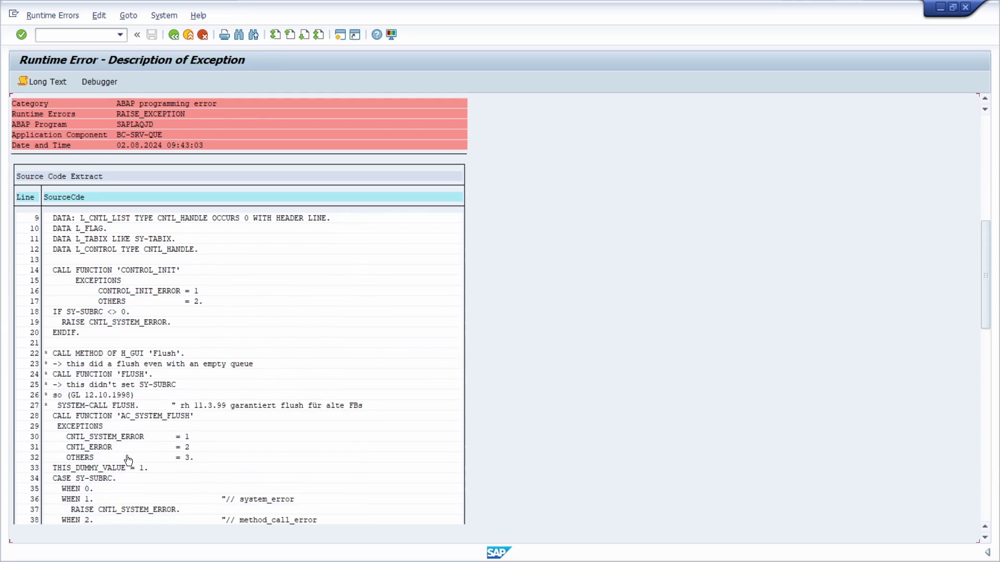
Jump from the dump to CONTROL_FLUSH line 39 and mark its RAISE CNTL_ERROR statement.
double_click(97, 489)
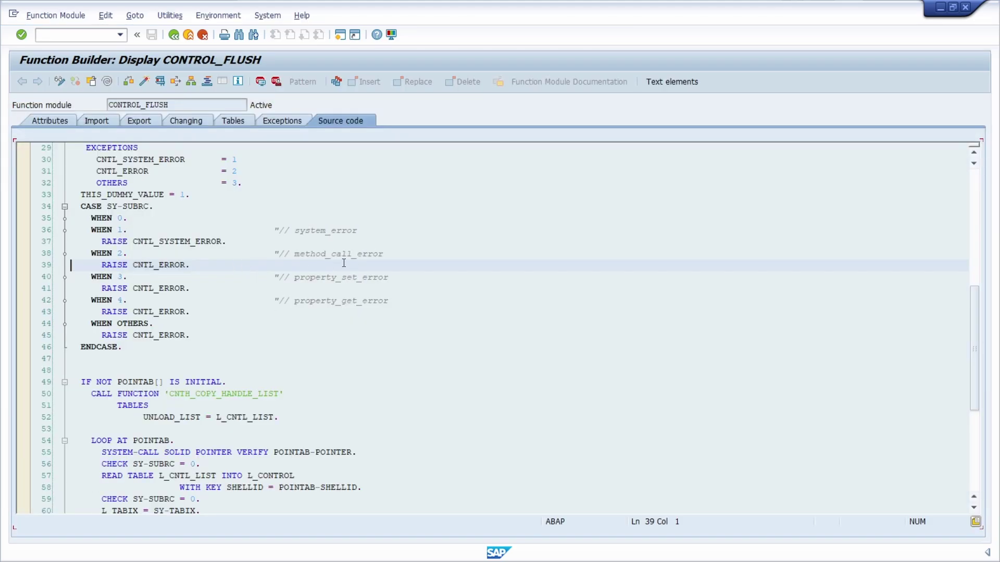
click(242, 265)
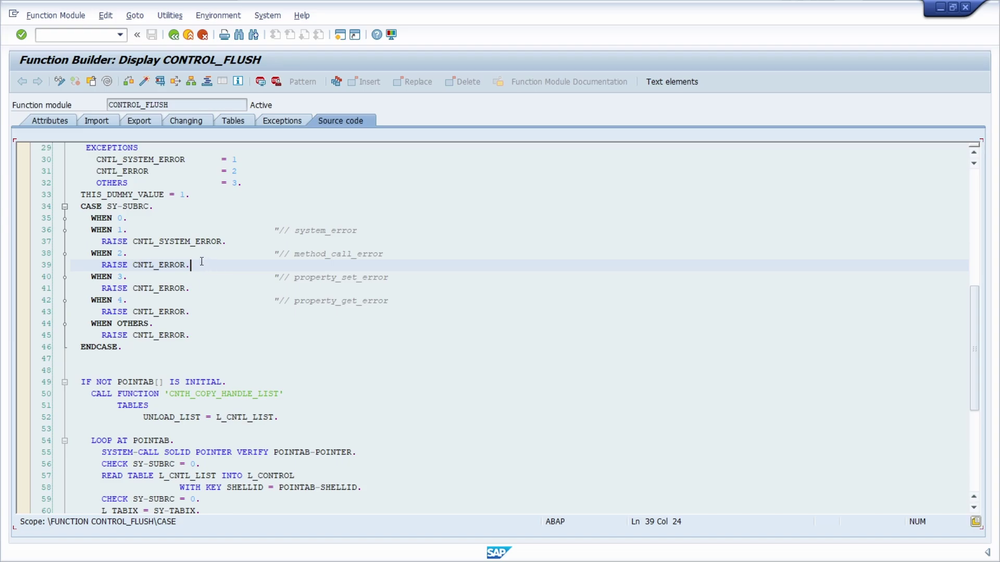
Launch the Note Assistant with transaction /nsnote.
click(71, 36)
text(/n)
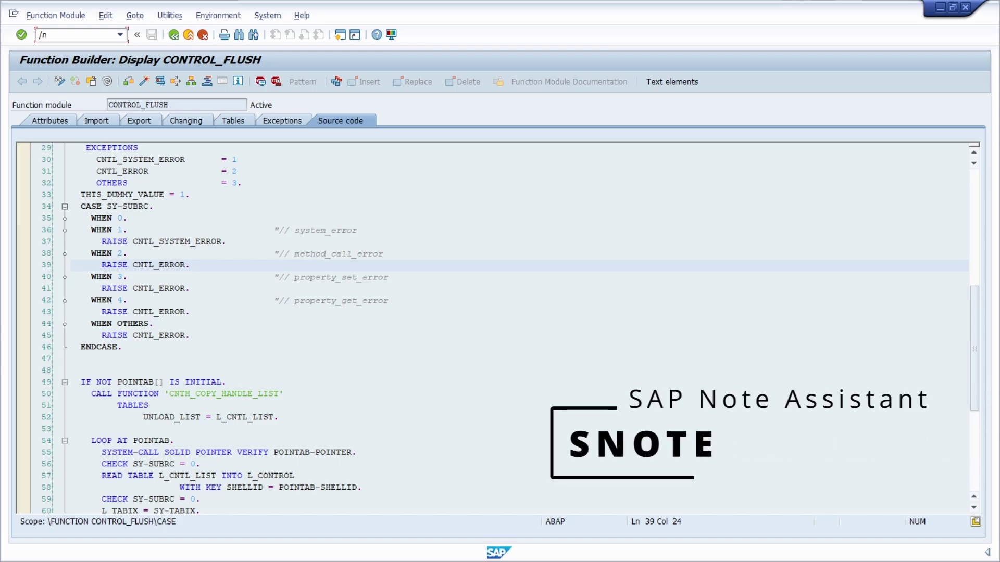
text(snote)
key(Return)
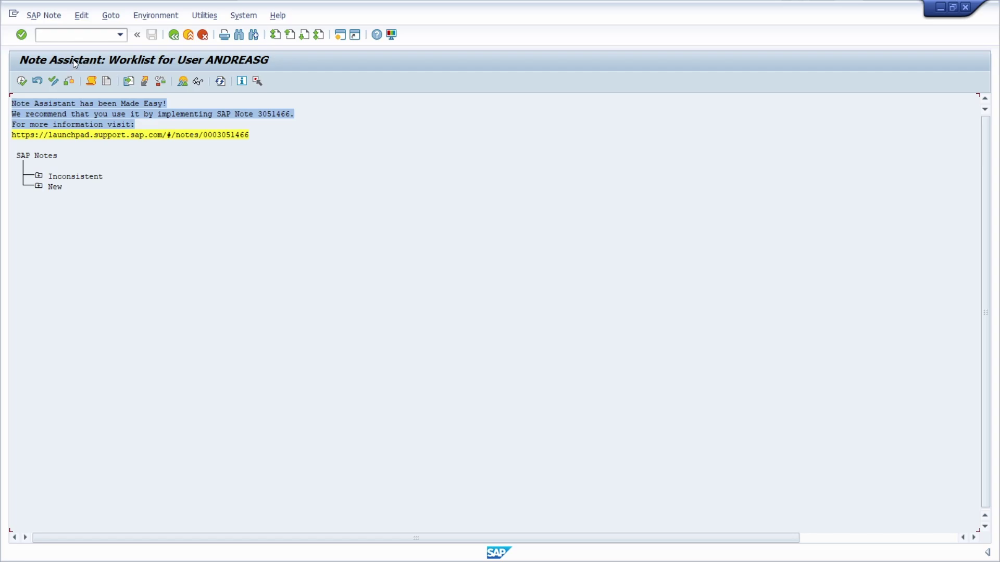
Download SAP Note 3300460 through Goto > Download SAP Note, logging on with the user ID.
click(114, 17)
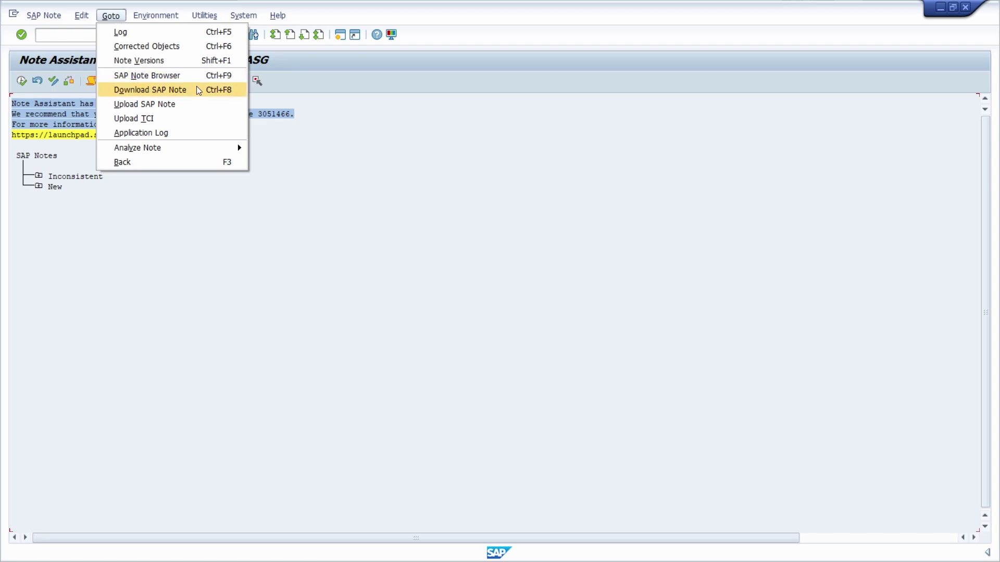
click(185, 90)
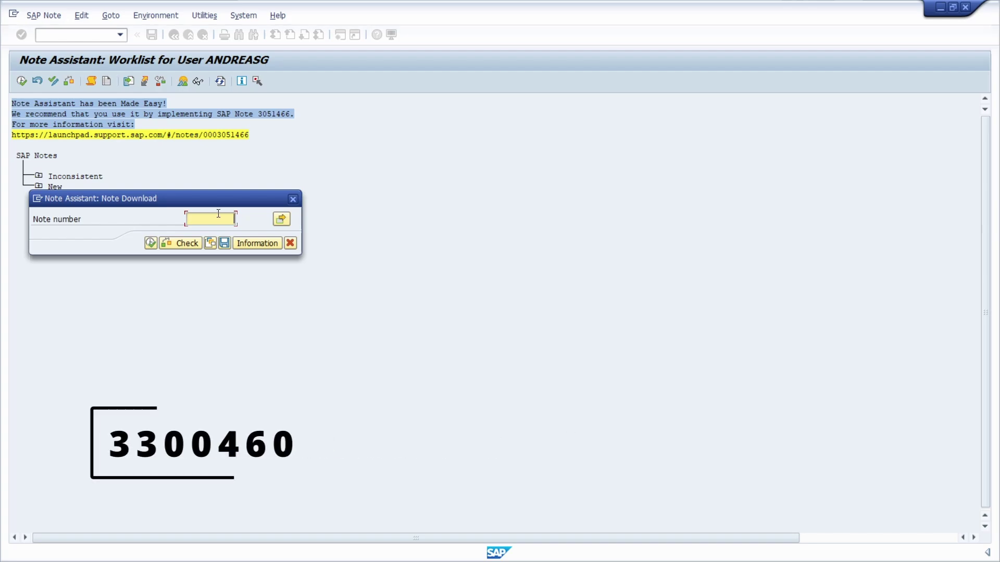
text(33004)
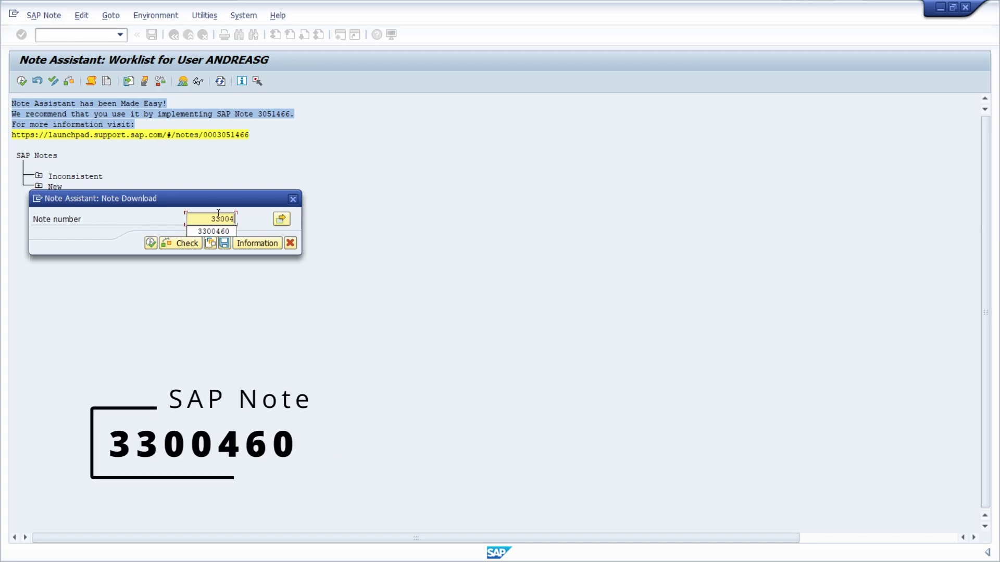
text(60)
click(139, 219)
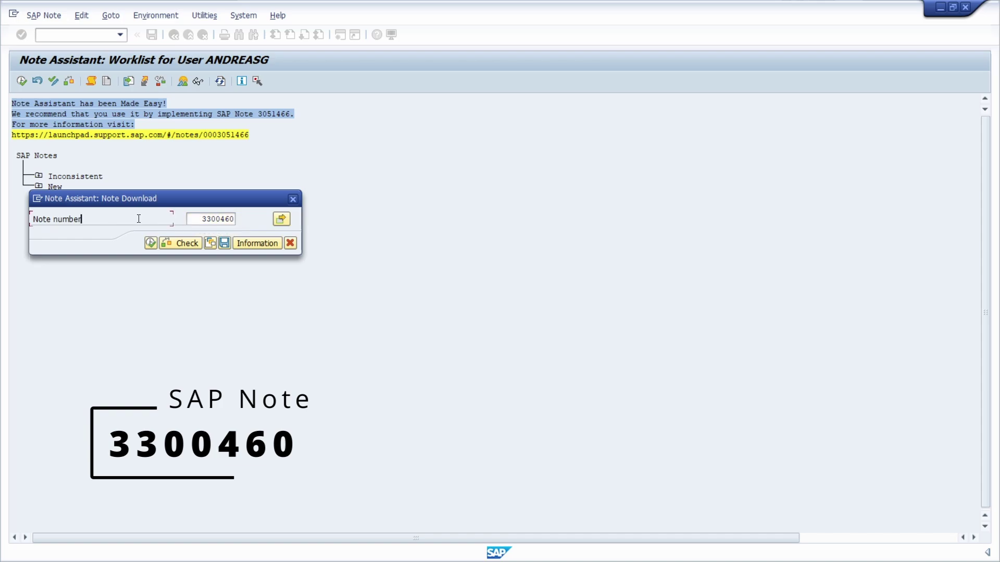
click(148, 245)
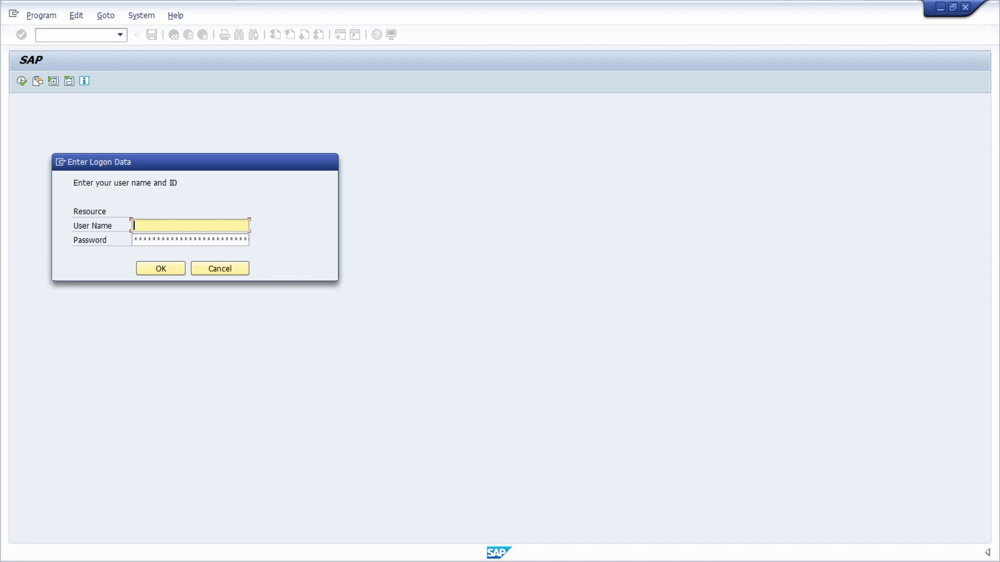
text(ANDREASG)
key(Return)
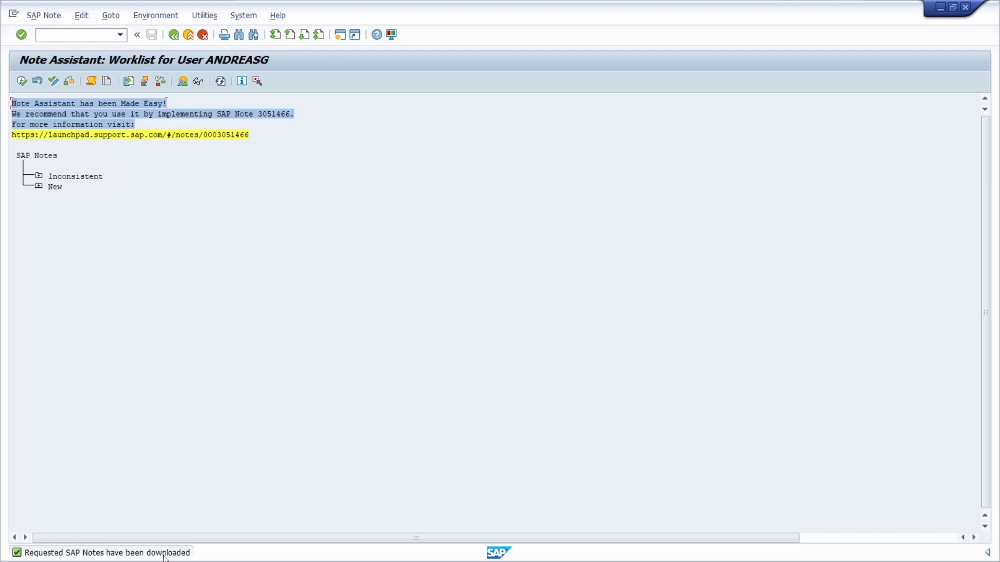
click(39, 186)
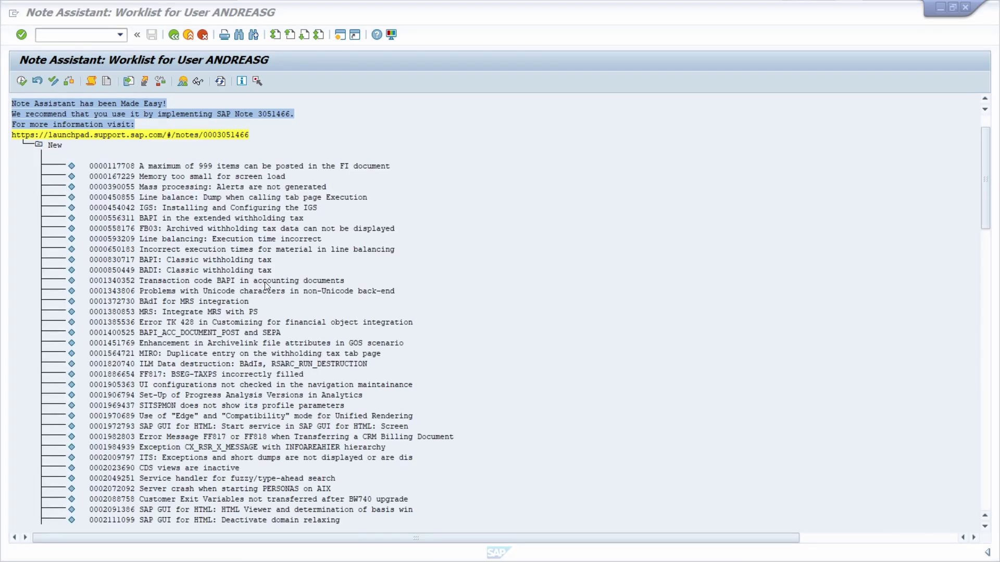
scroll(198, 497, down, 20)
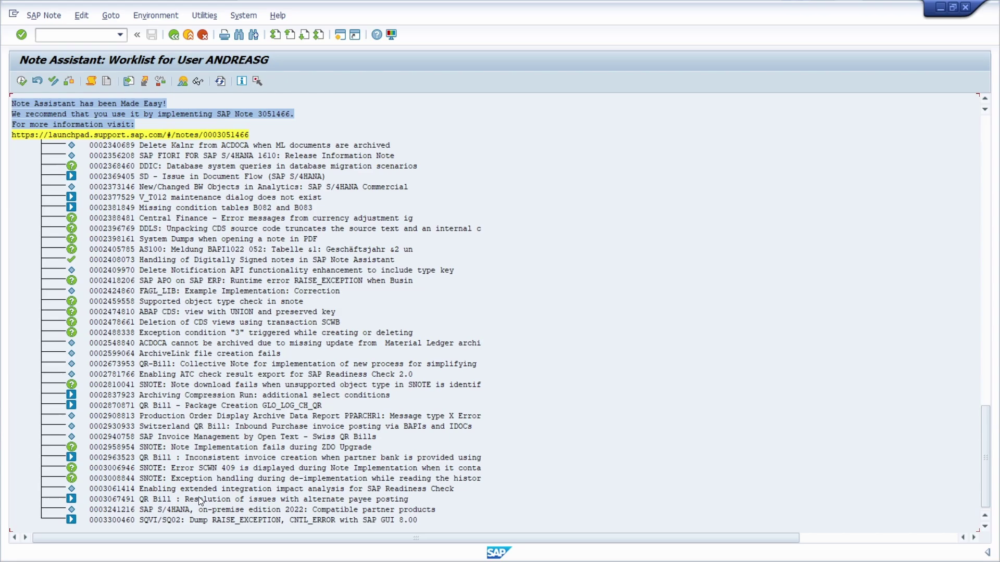
click(98, 521)
click(123, 519)
click(44, 15)
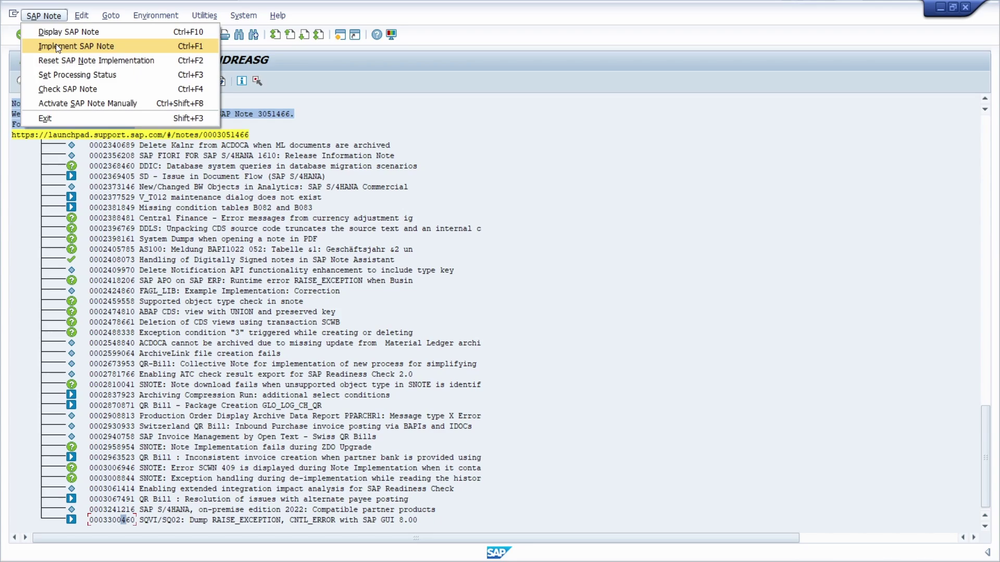
Implement SAP Note 3300460, downloading prerequisite note 1345611 with pasted logon credentials.
click(56, 46)
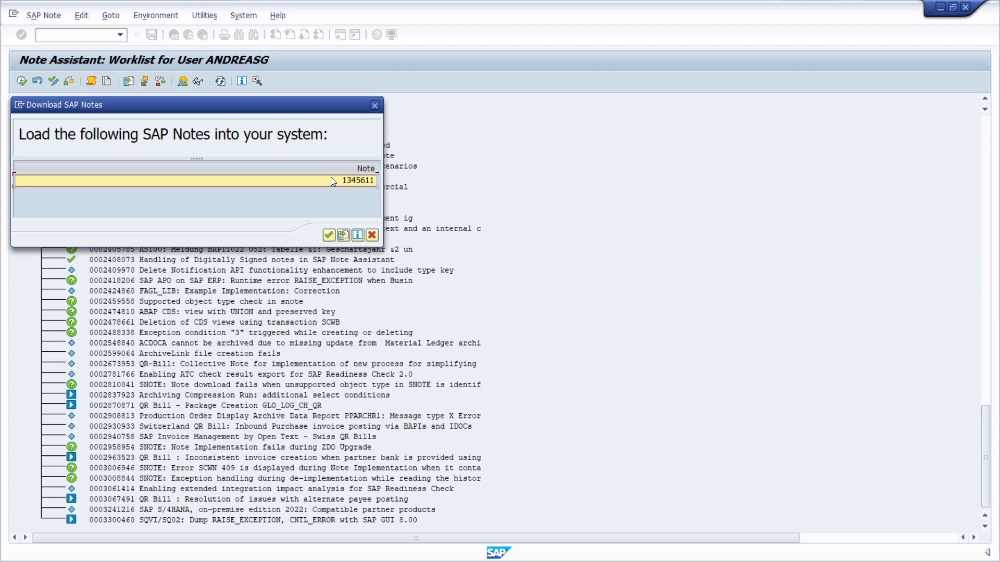
click(329, 236)
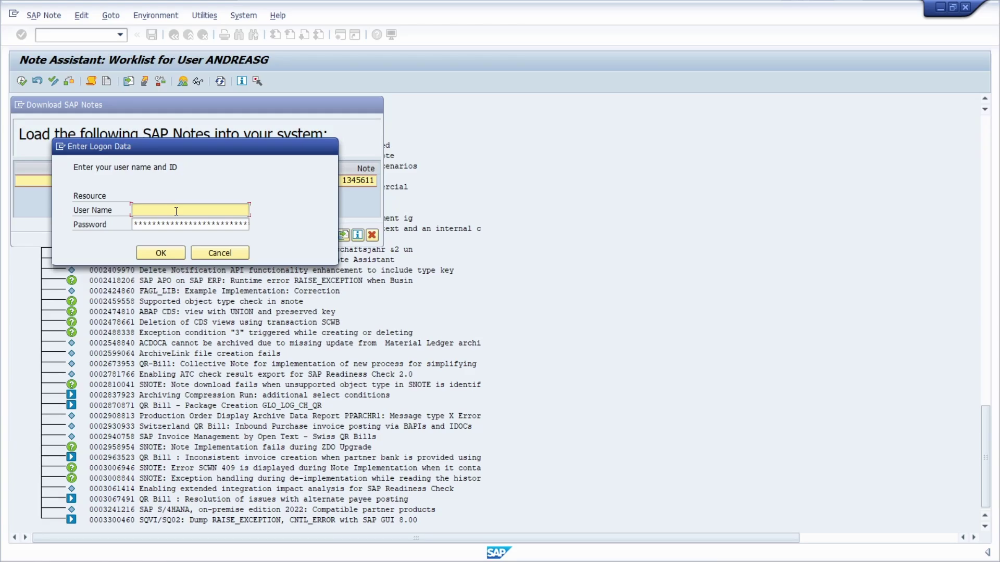
key(ctrl+v)
key(Return)
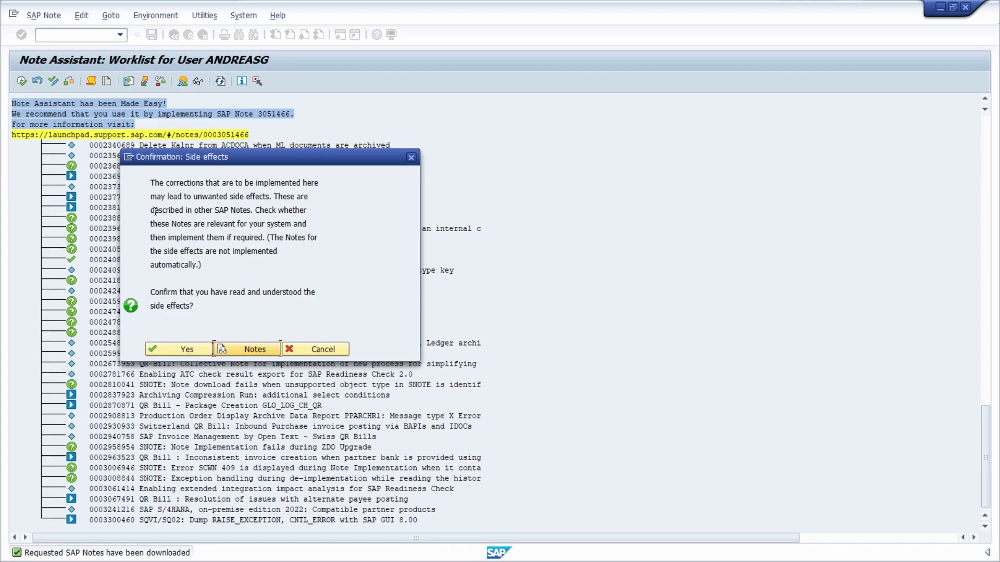
Confirm the side effects and download SAP Note 3307163, submitting the logon password.
click(234, 350)
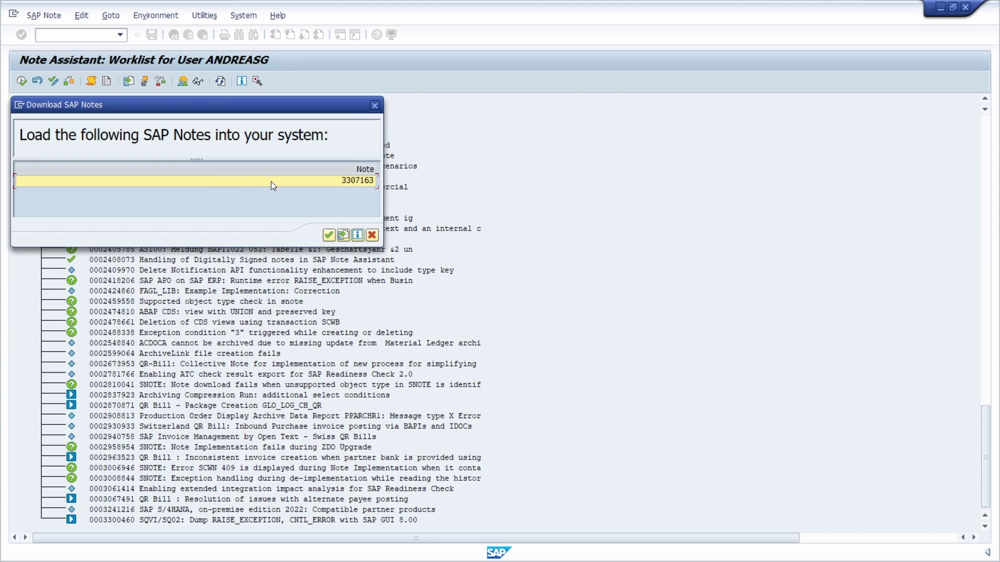
click(328, 235)
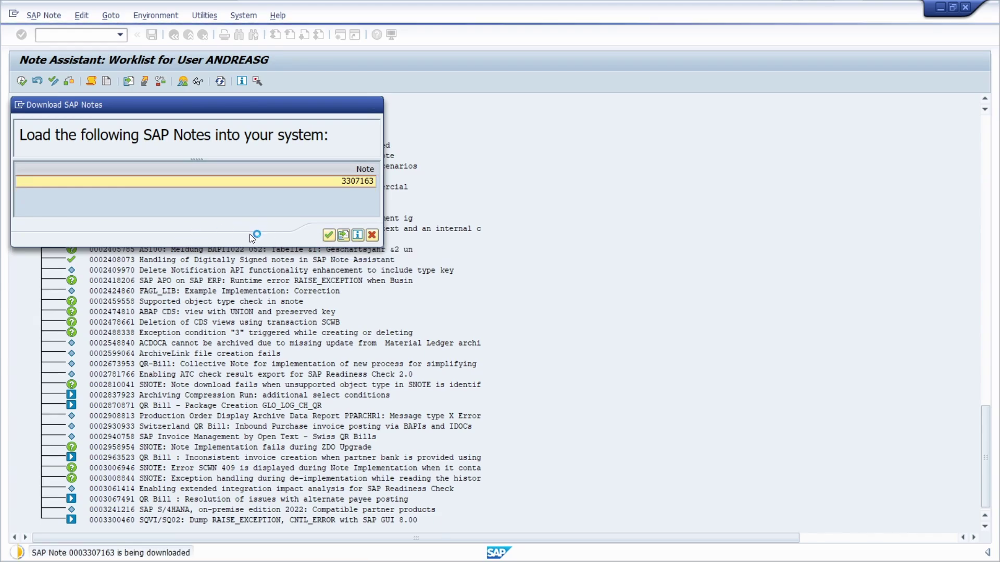
text(*******)
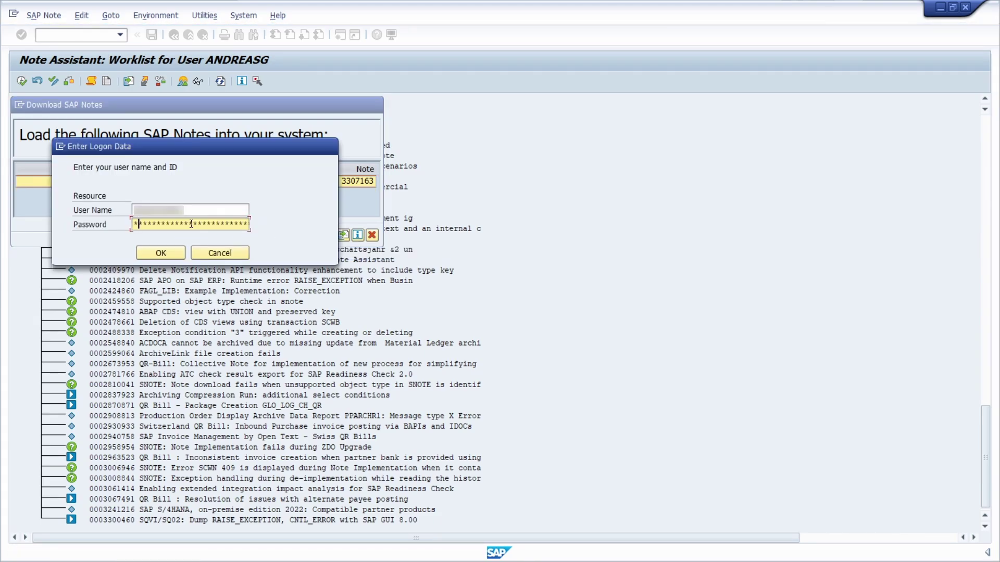
text(***)
key(Return)
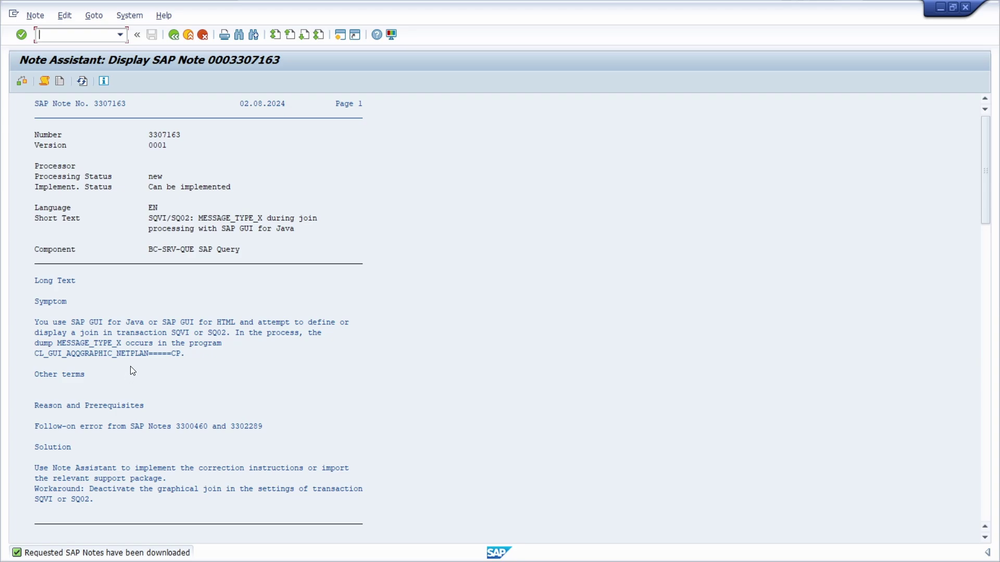
Scroll through SAP Note 3307163's correction instructions for RSAQ_DJ_DEFINE_JOIN_CNTRL.
scroll(78, 429, down, 4)
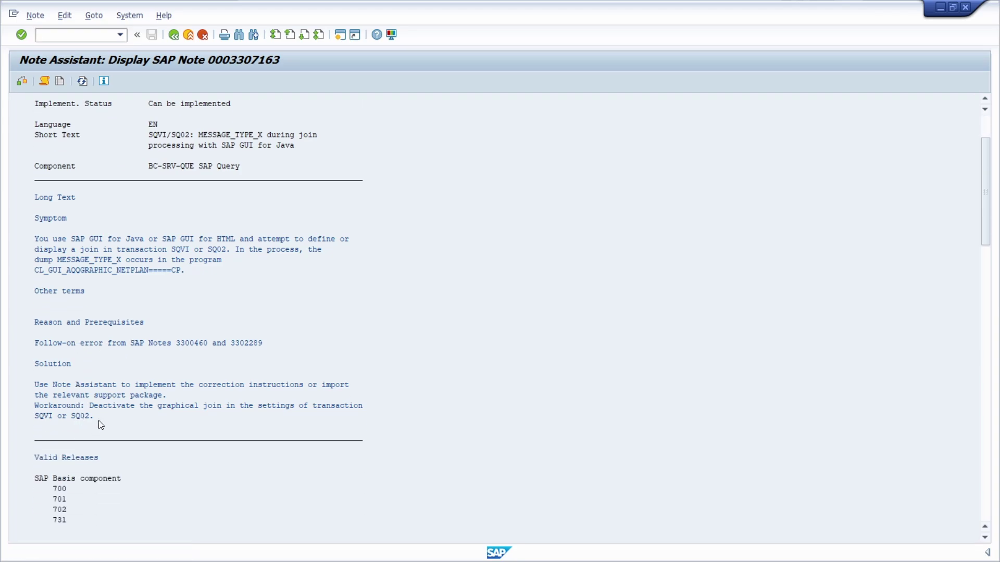
scroll(208, 376, down, 1)
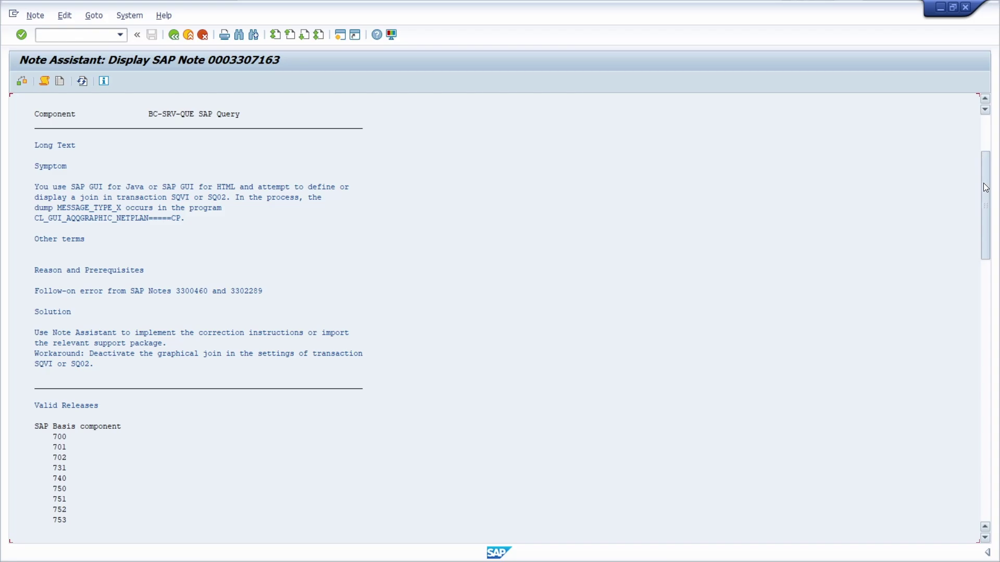
mouse_move(985, 193)
mouse_down()
mouse_move(987, 385)
mouse_move(985, 211)
mouse_up()
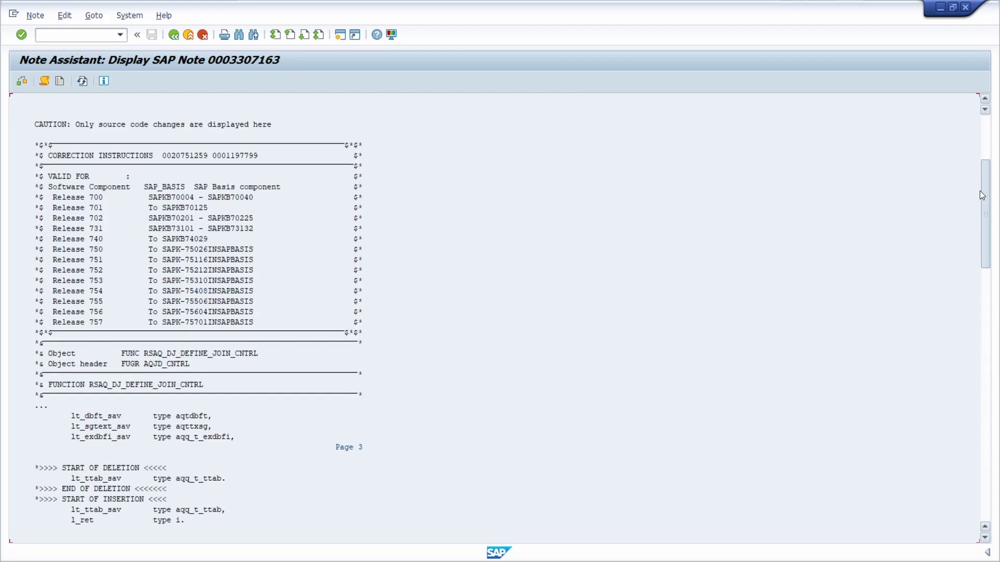
Return to the worklist, confirm side effects and Note 3300460 as read, and accept the foreign-namespace warning.
click(174, 35)
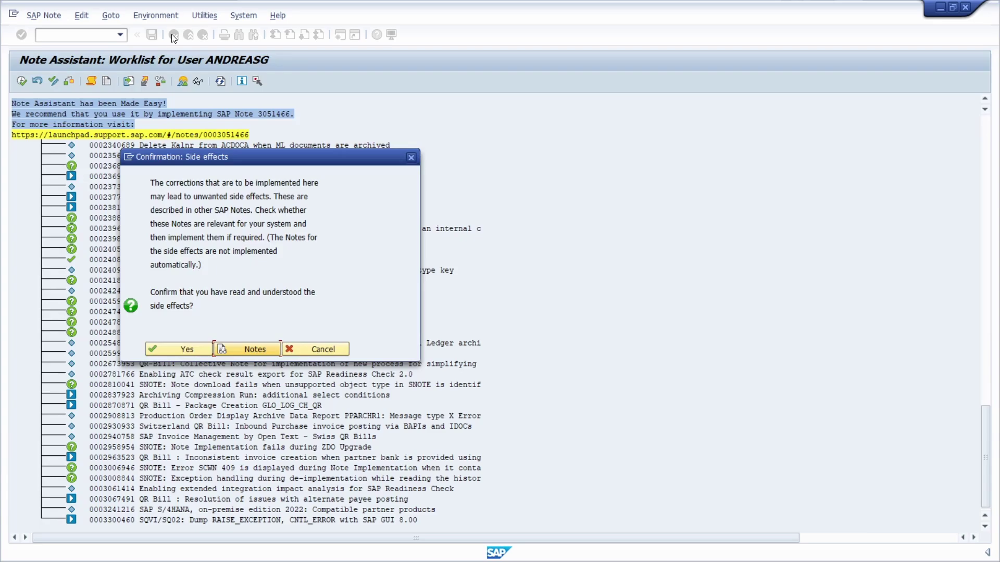
click(164, 349)
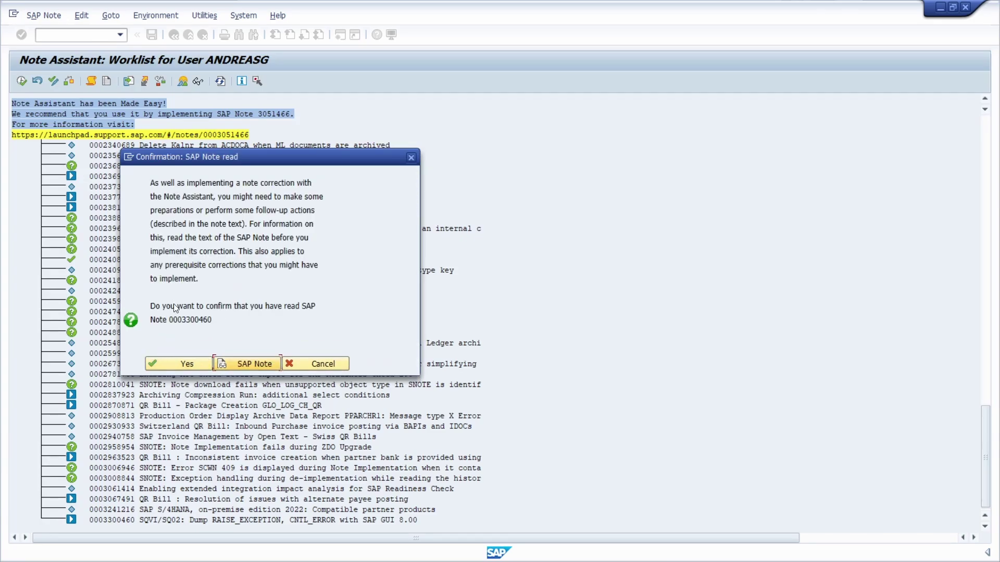
click(164, 362)
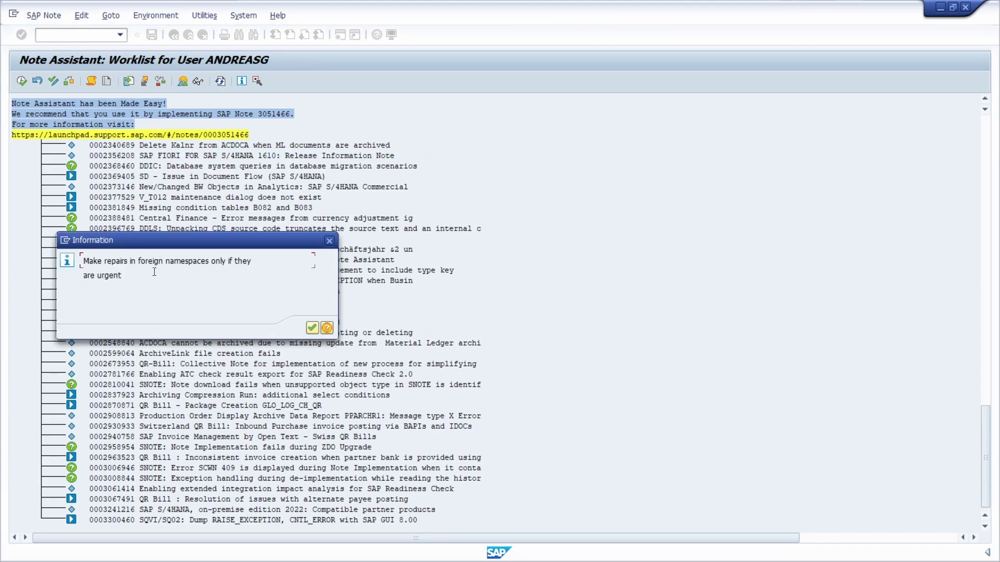
click(311, 328)
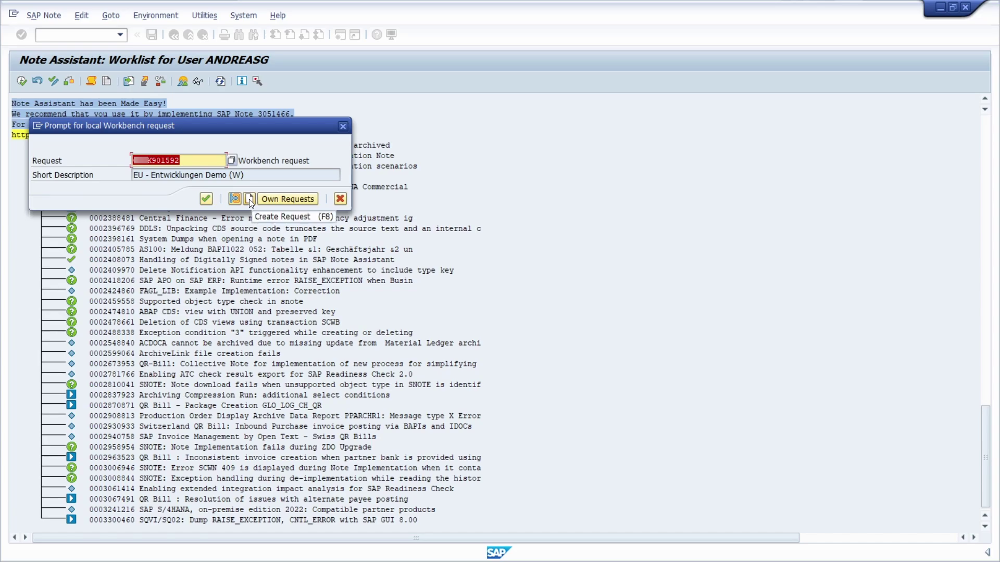
Accept the proposed Workbench request for SAP Note 3300460's changes.
click(206, 199)
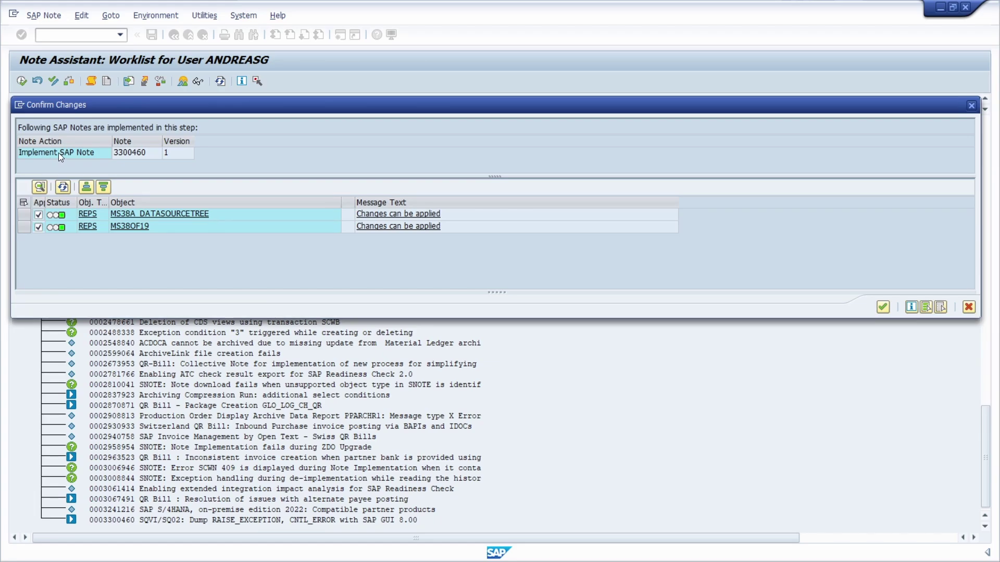
click(174, 214)
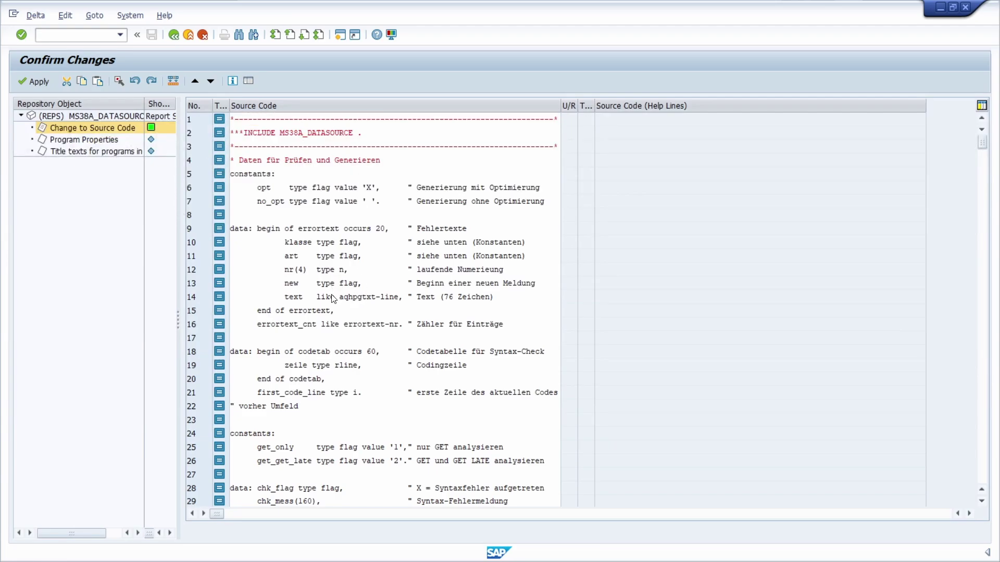
scroll(331, 302, down, 3)
scroll(330, 302, down, 1)
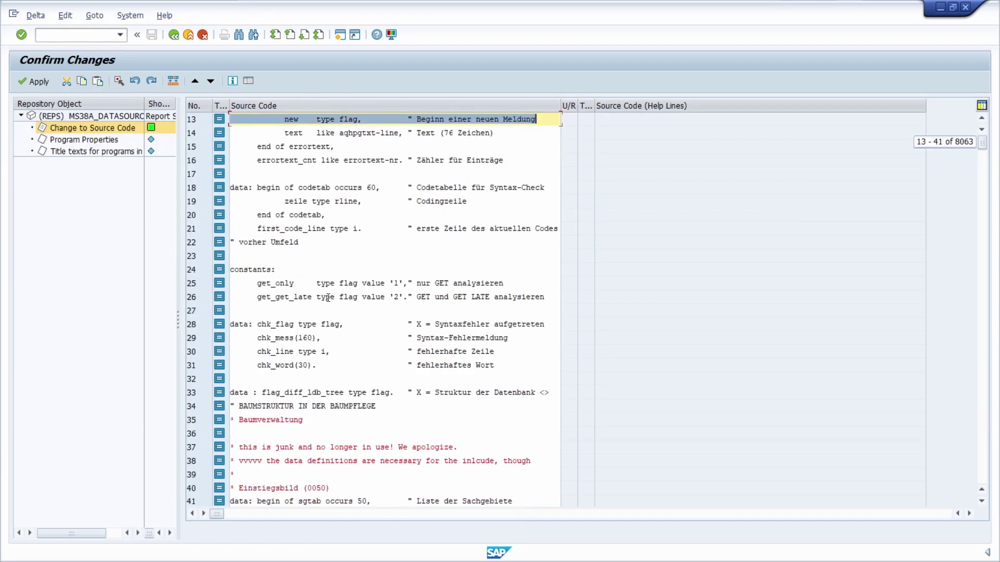
scroll(318, 287, down, 1)
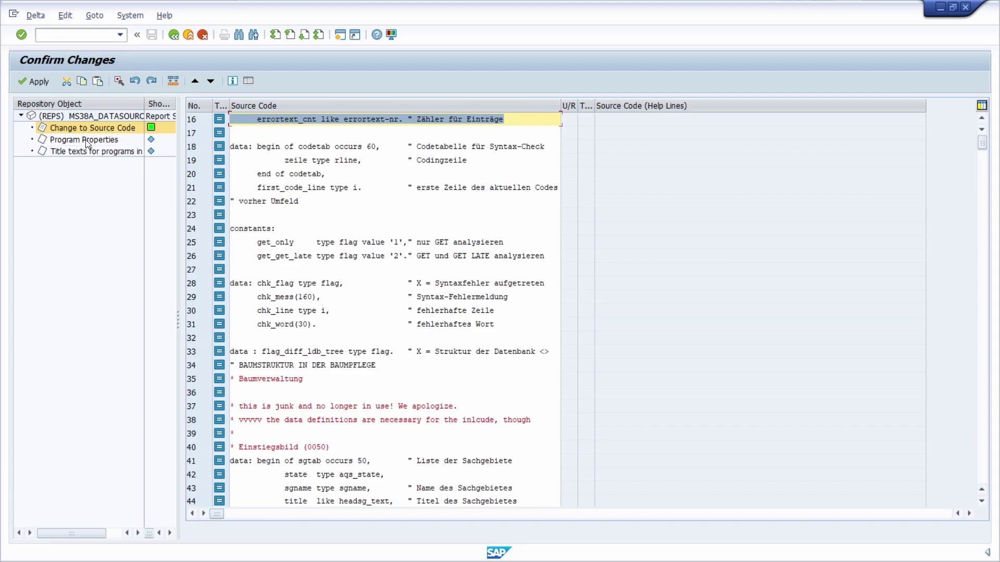
click(176, 35)
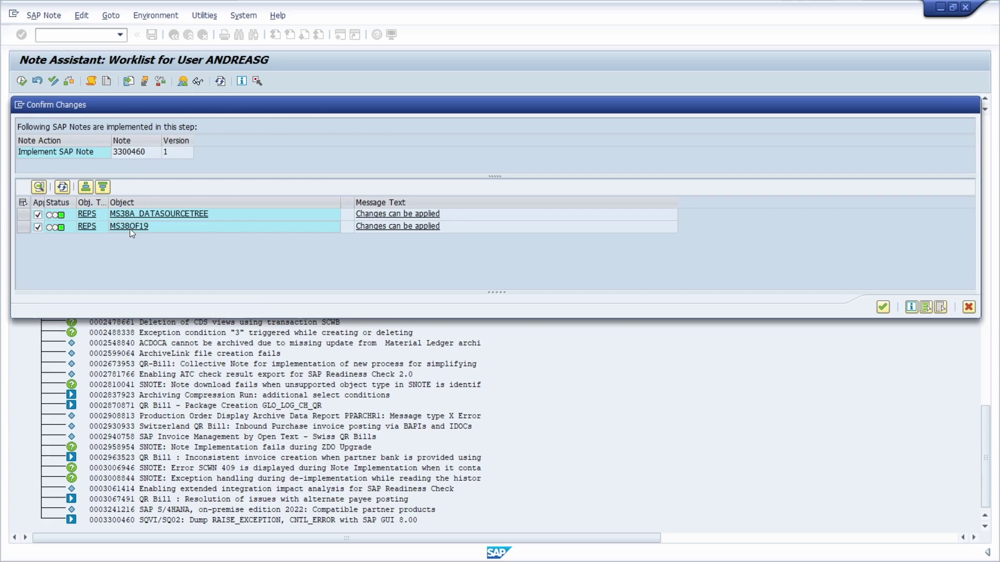
click(130, 228)
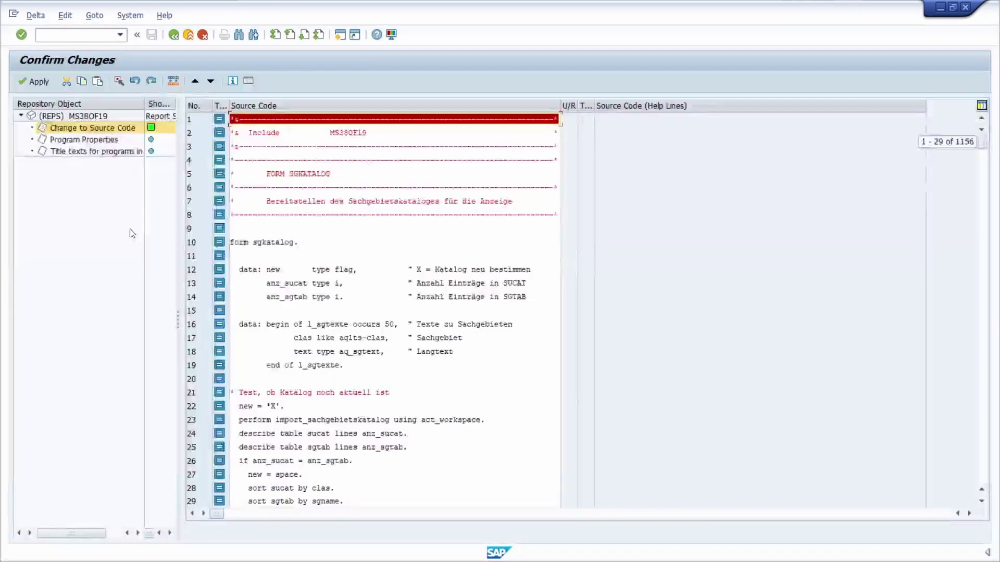
click(175, 34)
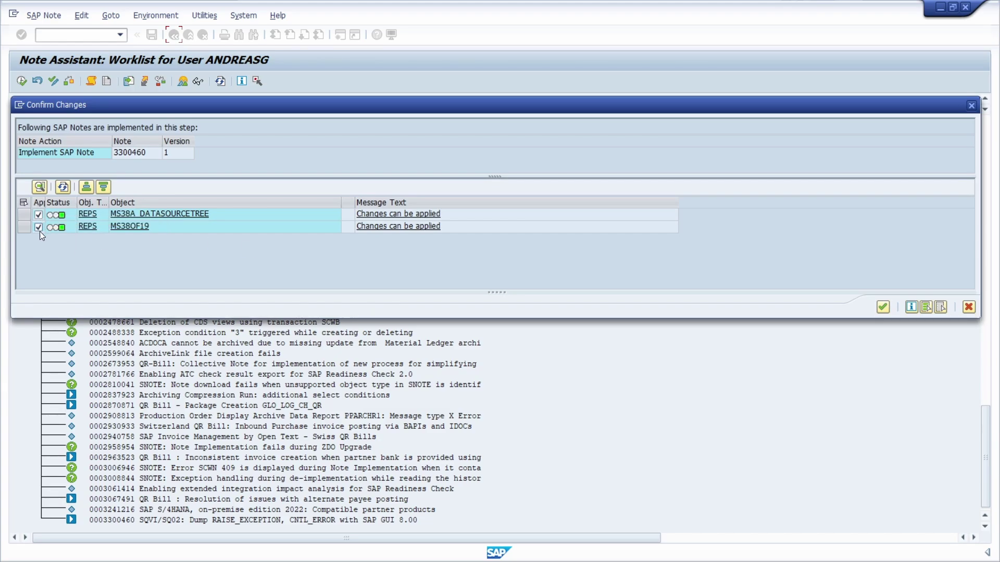
Apply Note 3300460's changes and activate MS38A_DATASOURCETREE and MS38OF19.
click(881, 308)
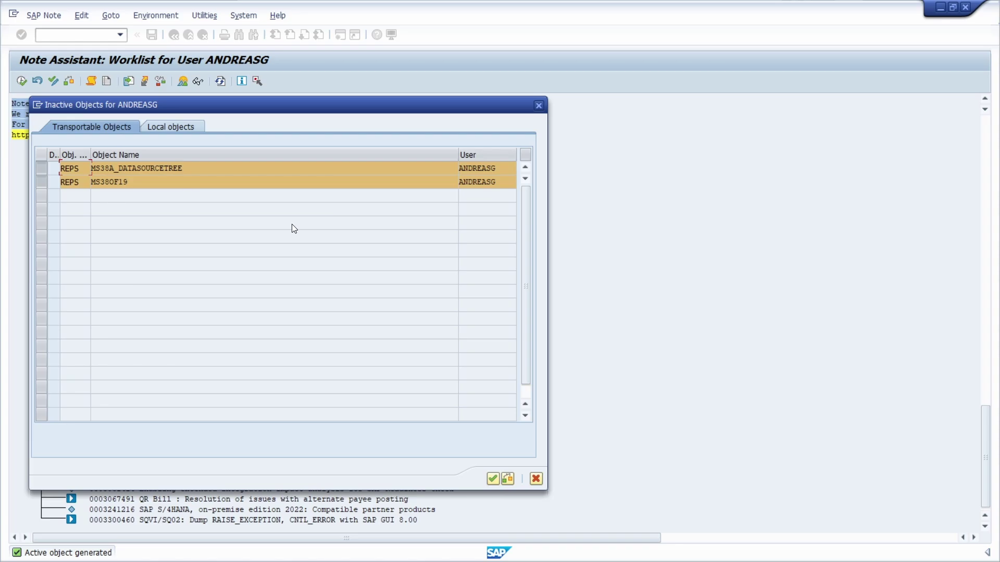
click(494, 480)
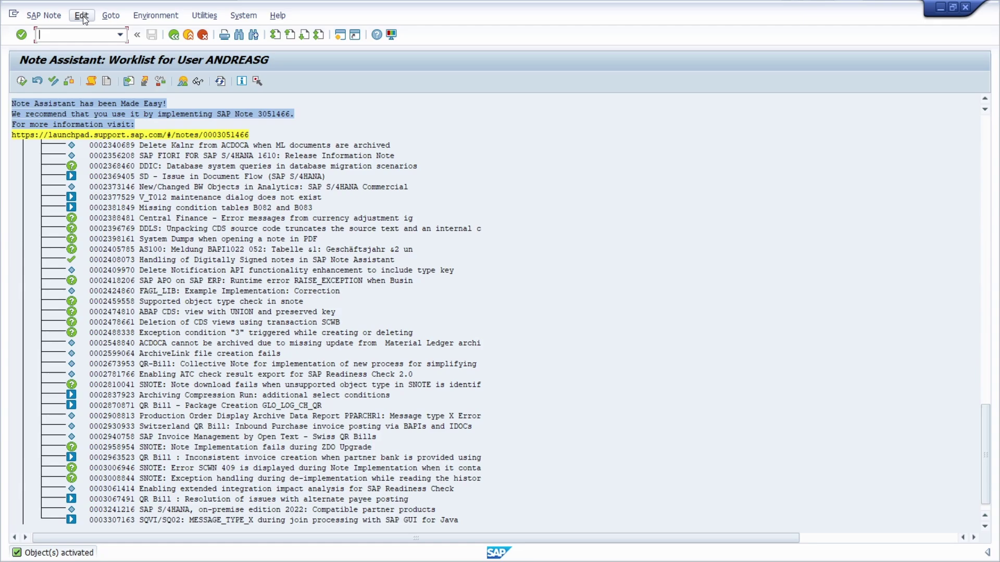
Start SQ02 with /nsq02 and open the join editor of InfoSet Z_TEST in change mode.
click(81, 37)
text(/nsq02)
key(Return)
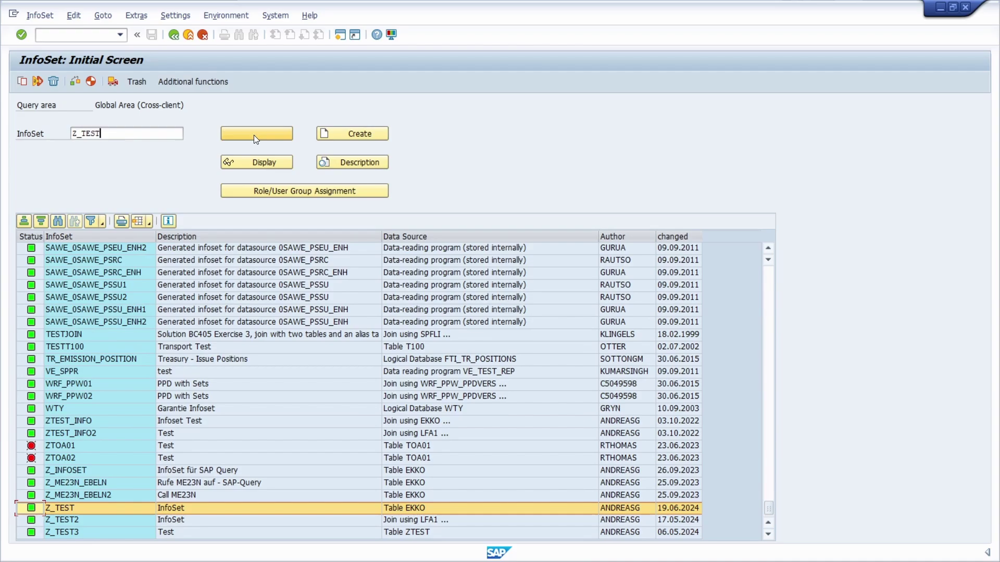
click(255, 133)
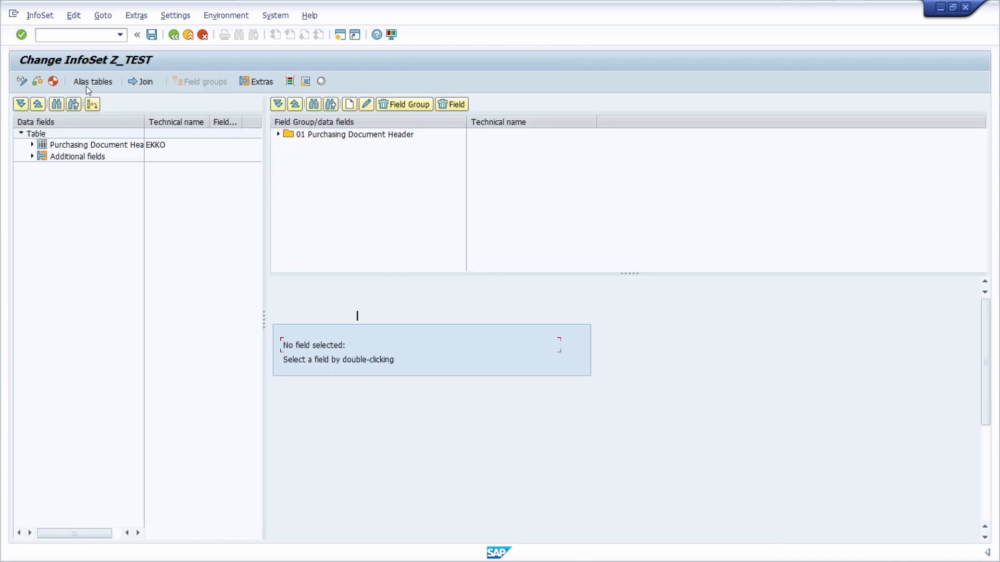
click(150, 82)
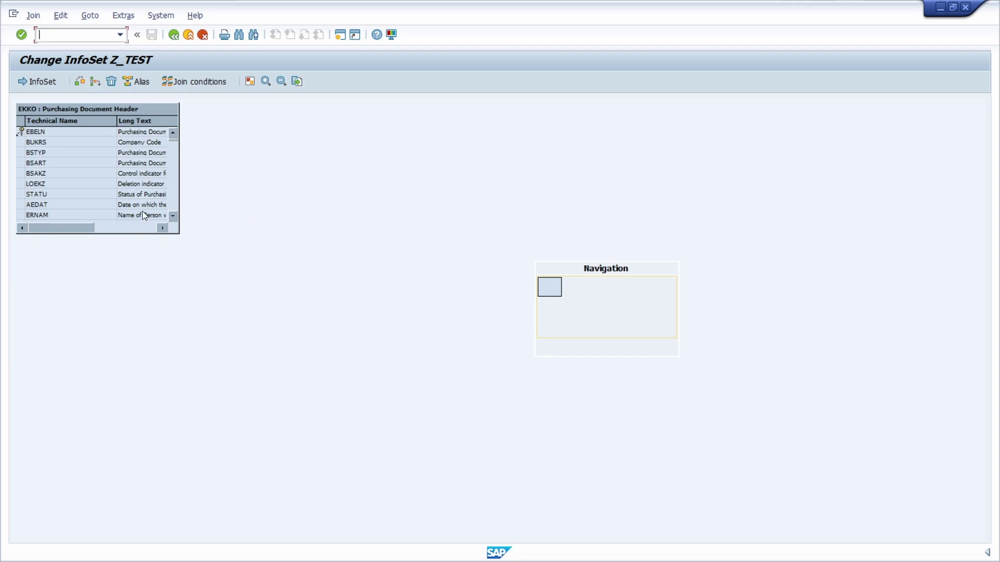
Leave the join editor, answering Yes to the Table Join question, to return to field group 01.
click(176, 35)
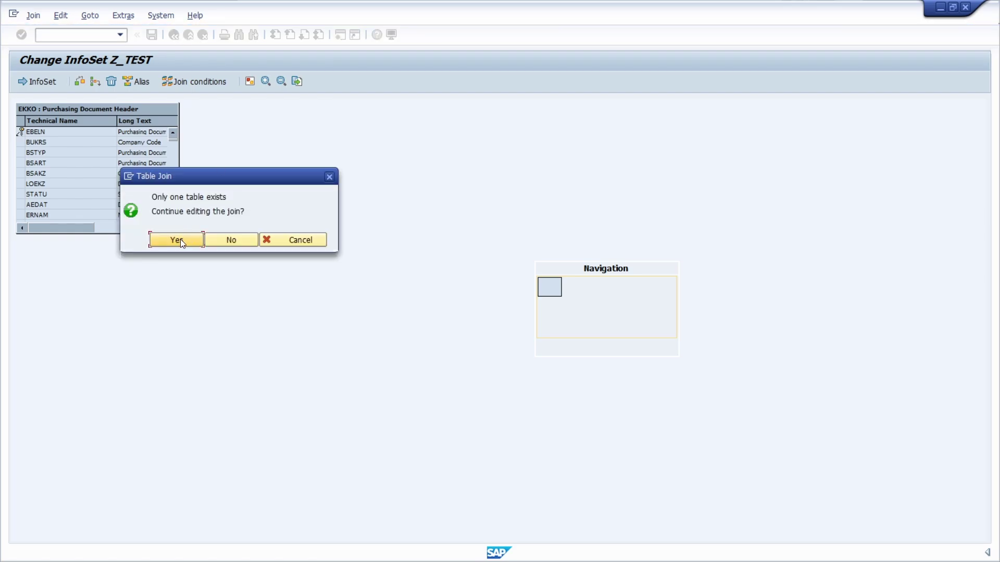
click(185, 242)
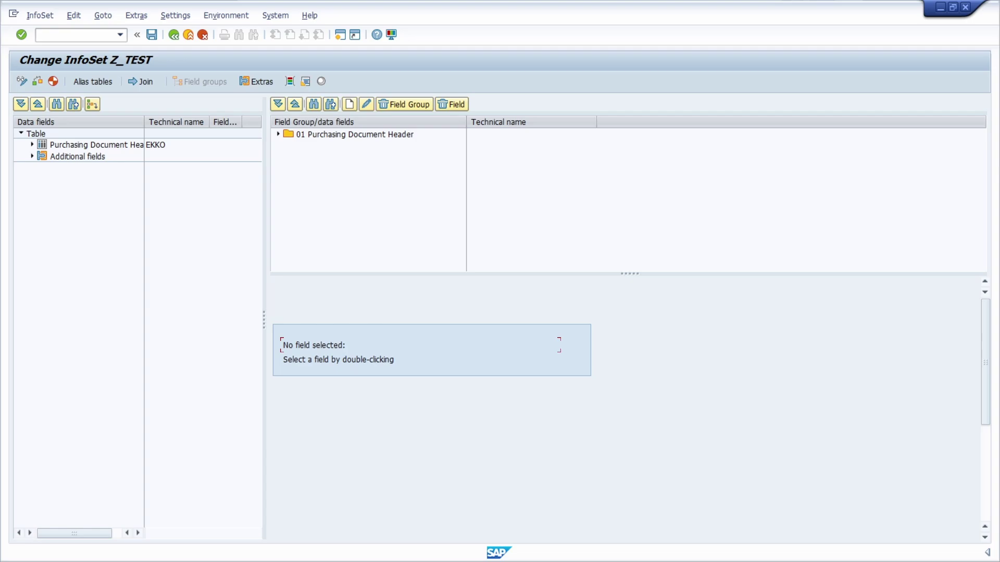
click(196, 261)
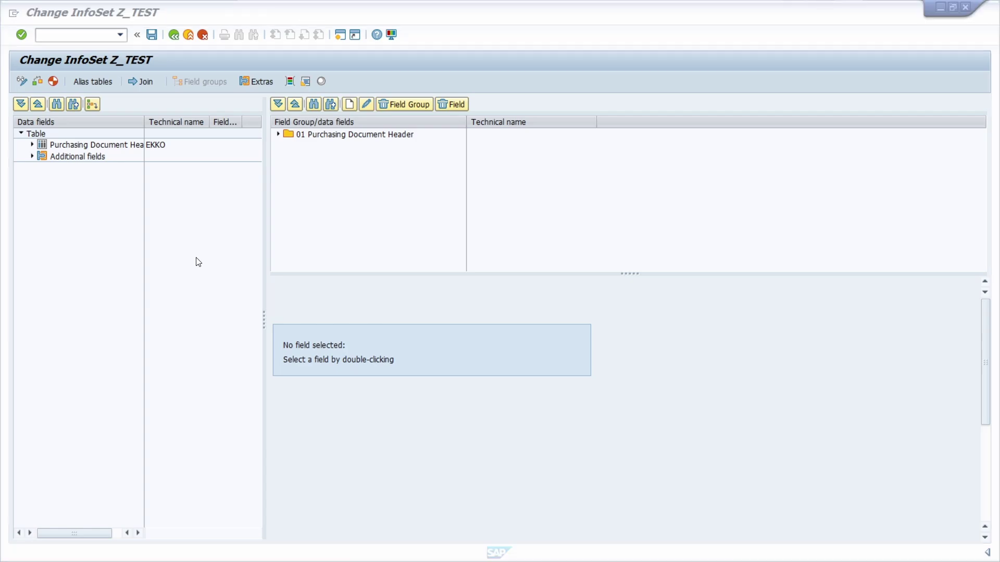
Open the Note Assistant worklist with /nsnote.
click(67, 33)
text(/nsno)
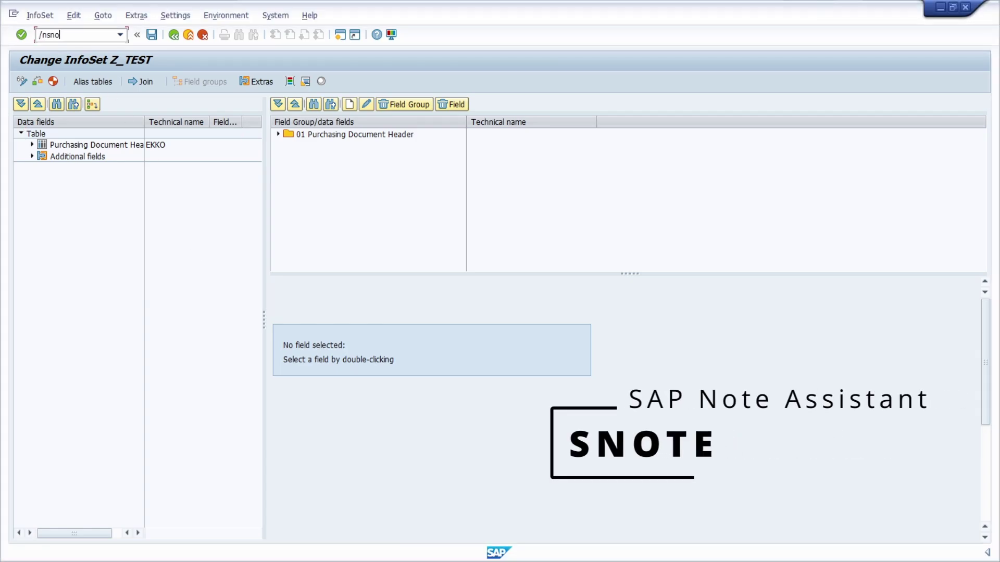
text(te)
key(Return)
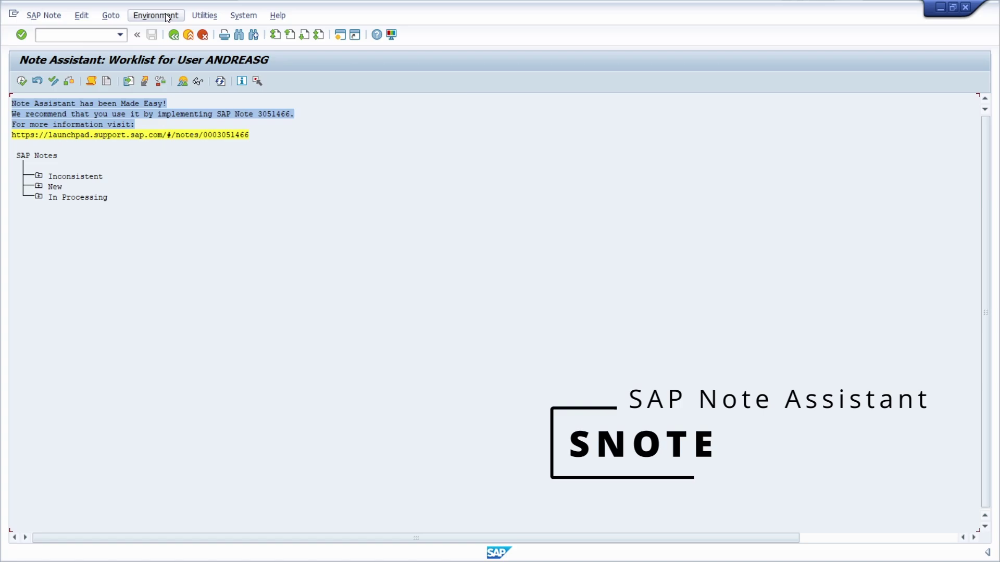
Request a download of SAP Note 3300460, then cancel the support logon.
click(115, 17)
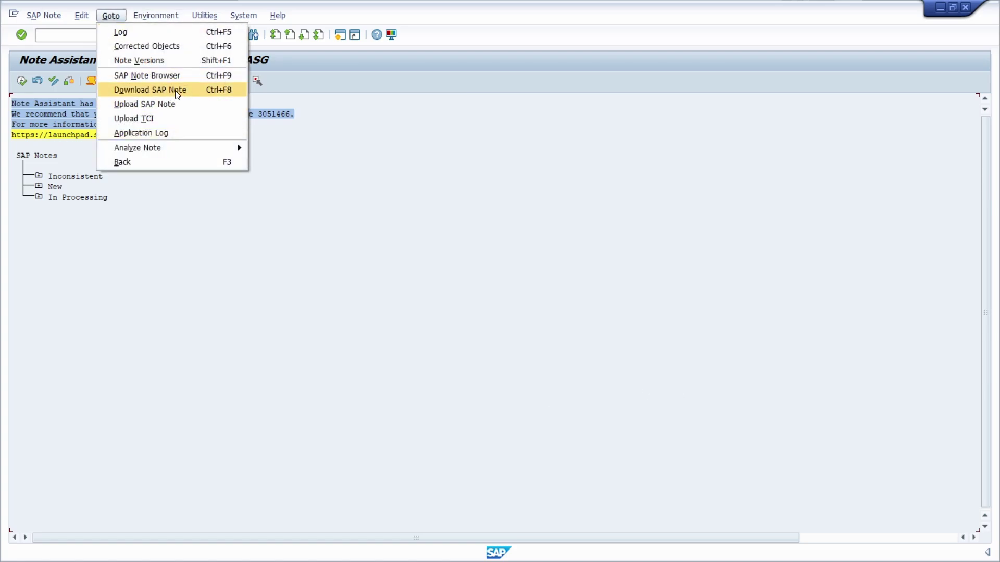
click(146, 91)
click(205, 217)
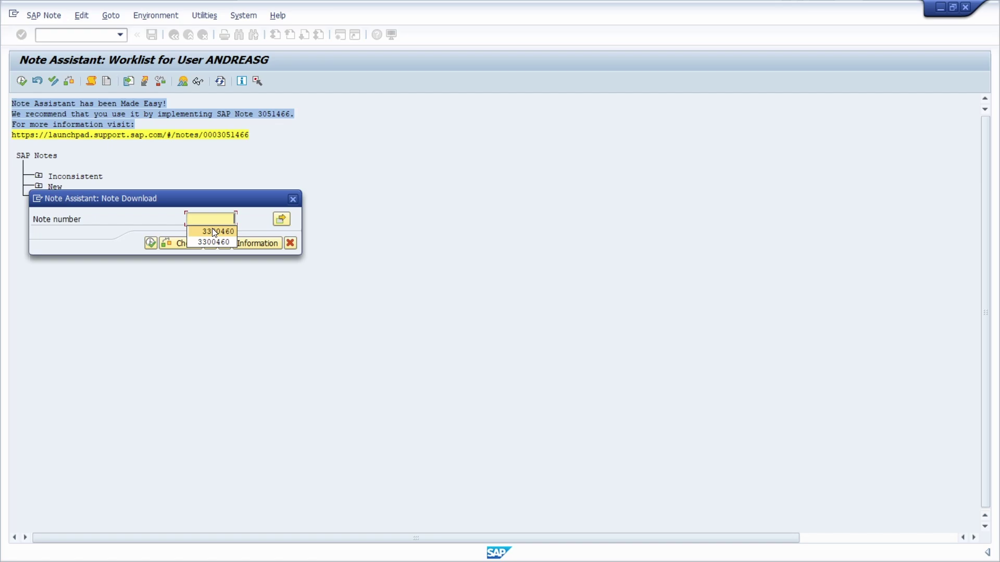
click(211, 229)
click(150, 244)
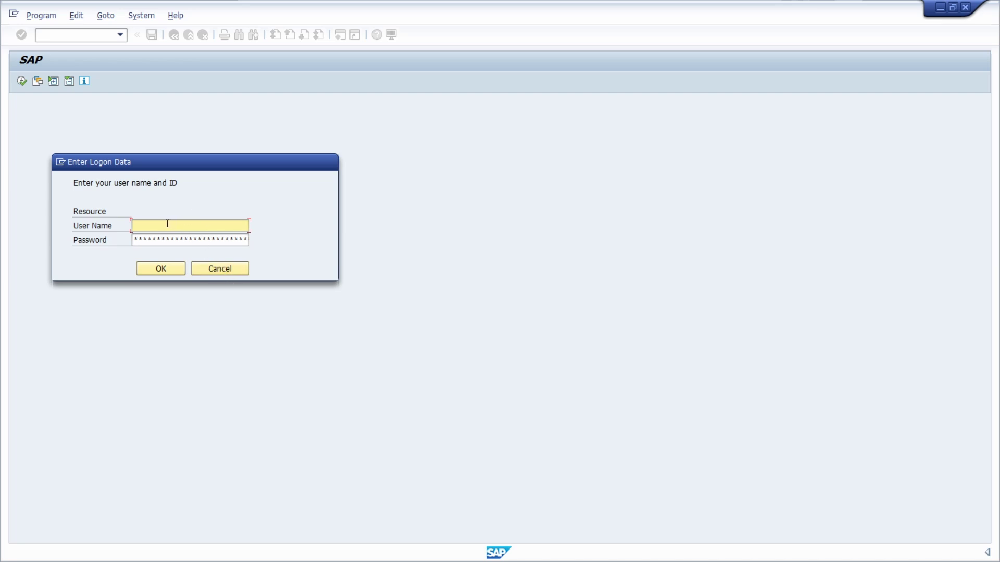
click(218, 272)
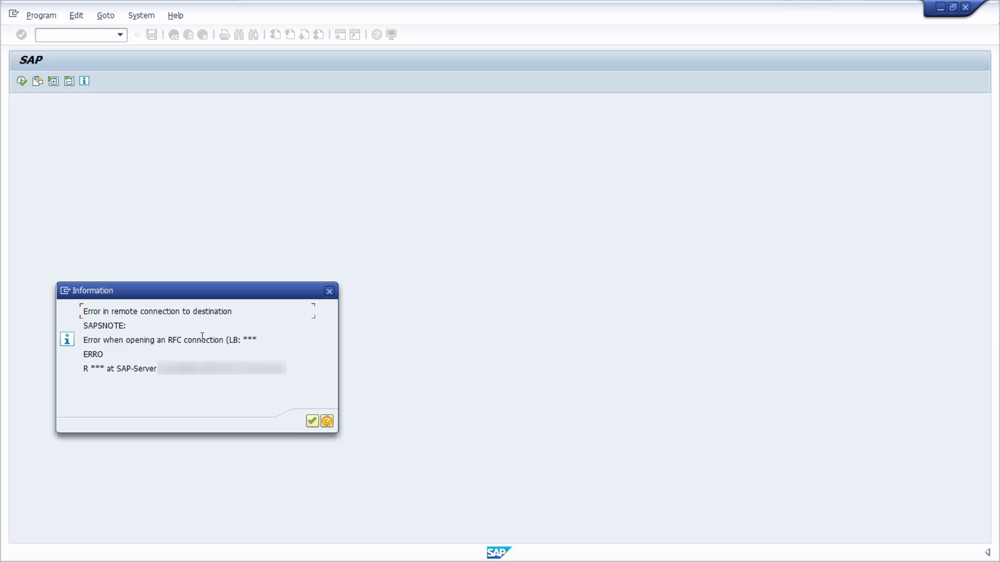
Dismiss the RFC error, then search for note 3300460 on support.sap.com after accepting cookies.
click(311, 421)
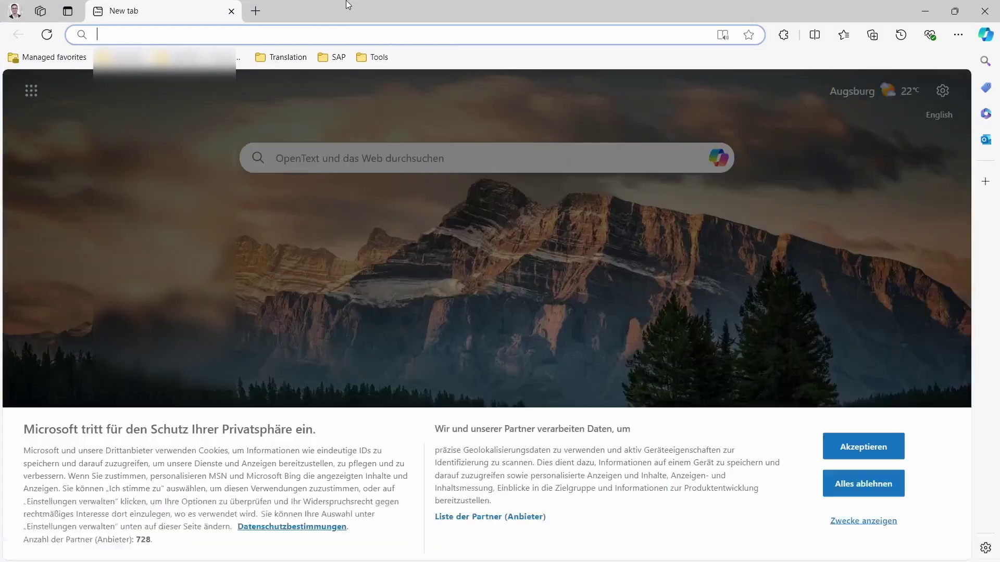
click(340, 31)
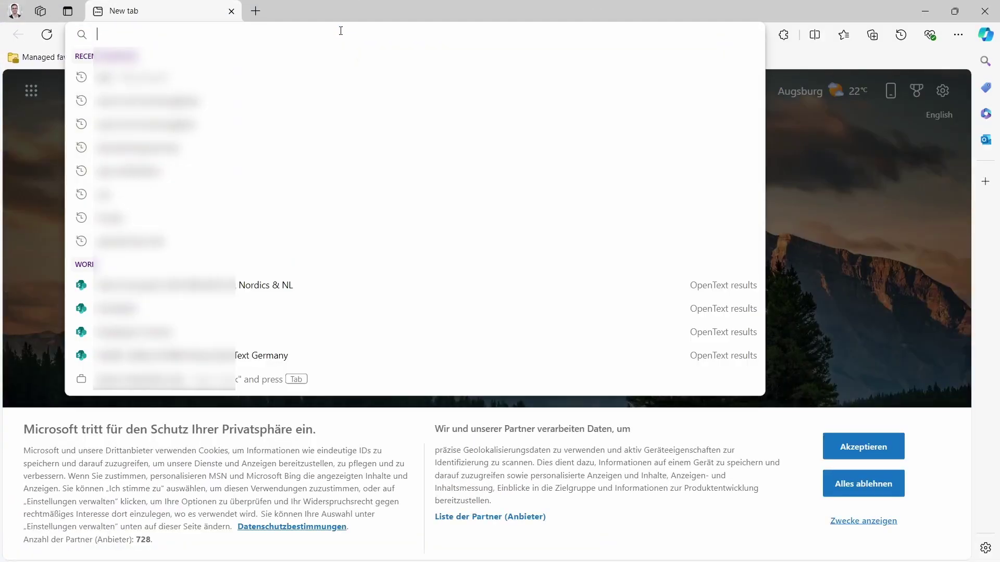
text(support.sap.com)
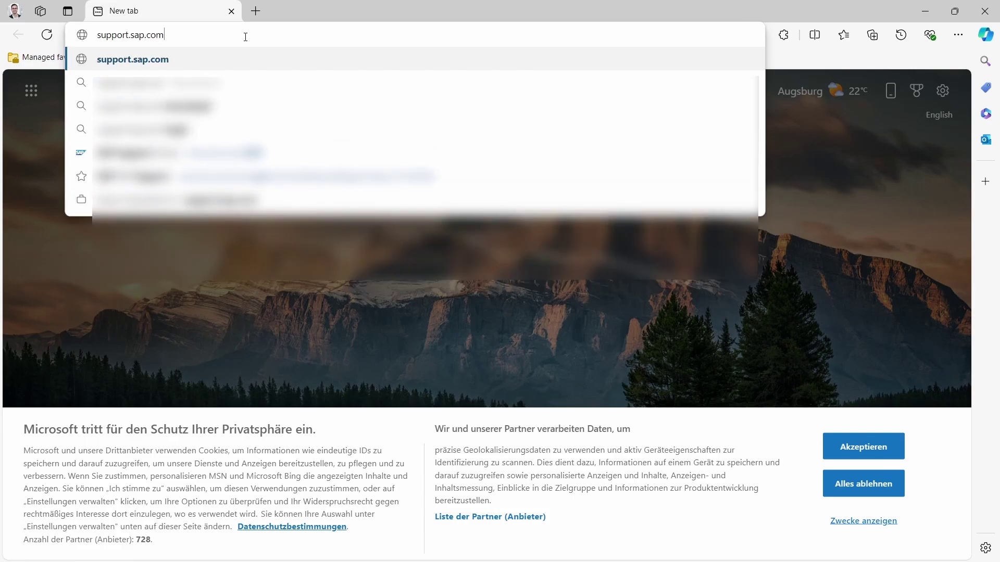
key(Return)
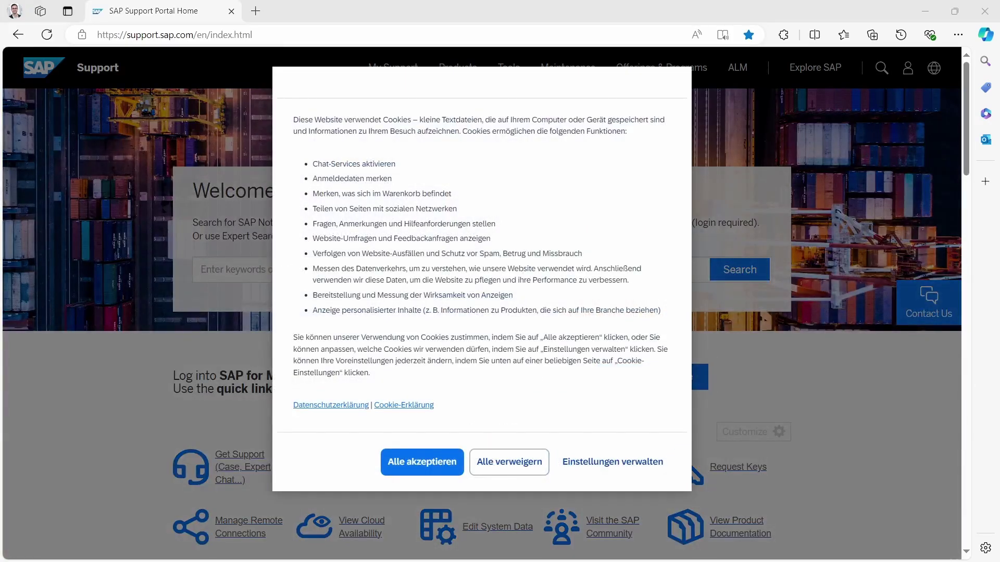
click(428, 471)
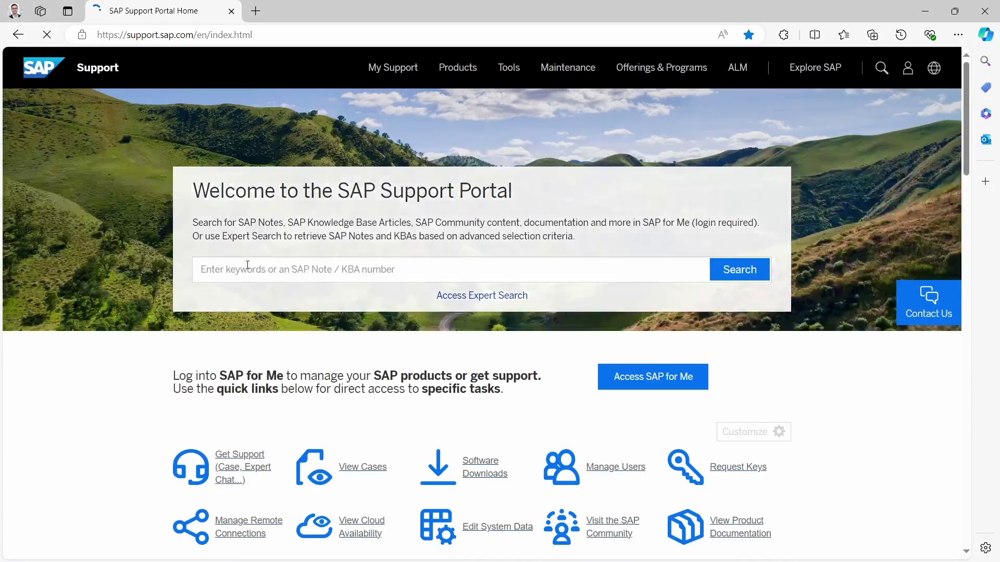
click(248, 267)
text(3300460)
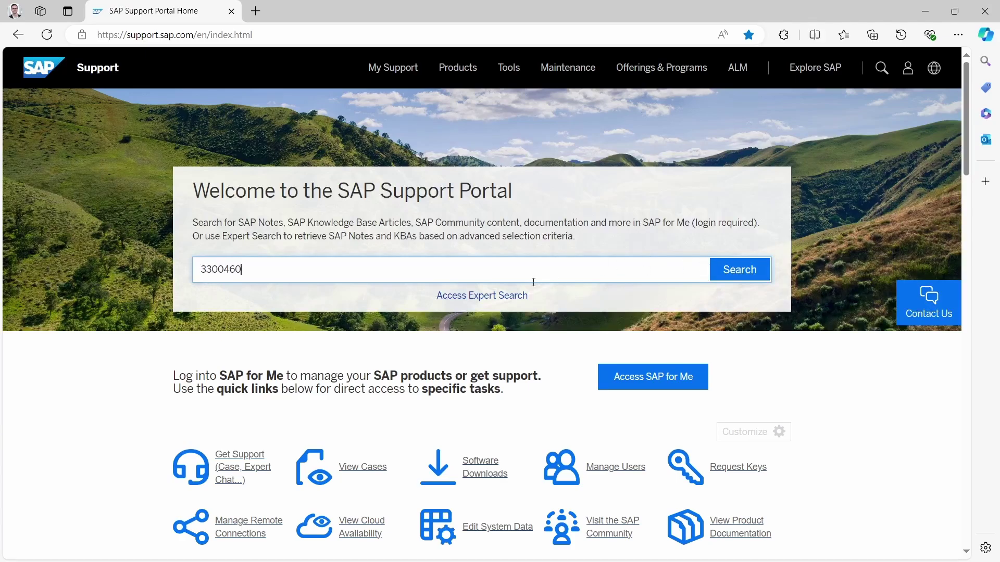
key(Return)
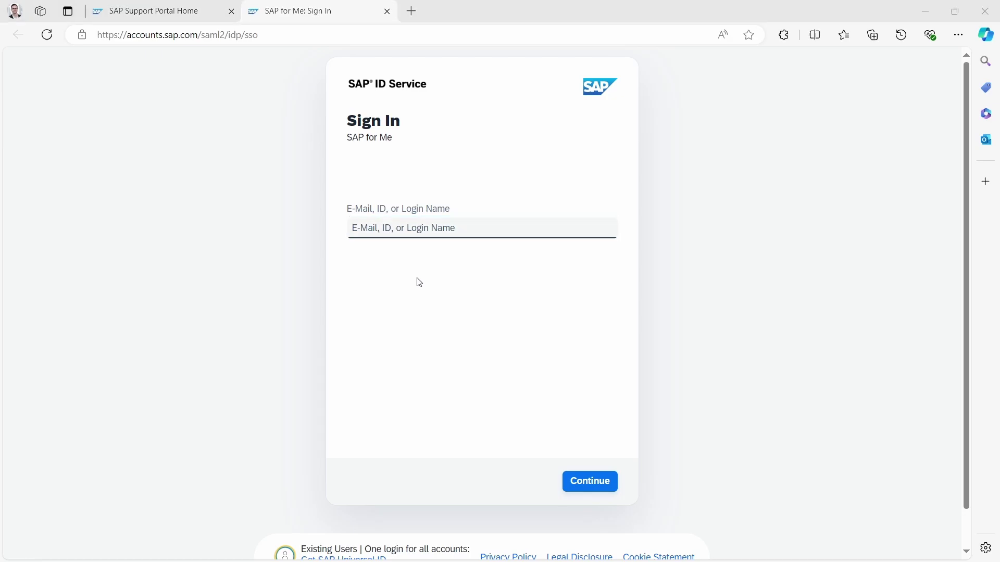
Sign in with SAP Universal ID using the account login name and password, rejecting optional cookies.
click(439, 231)
key(ctrl+v)
key(Return)
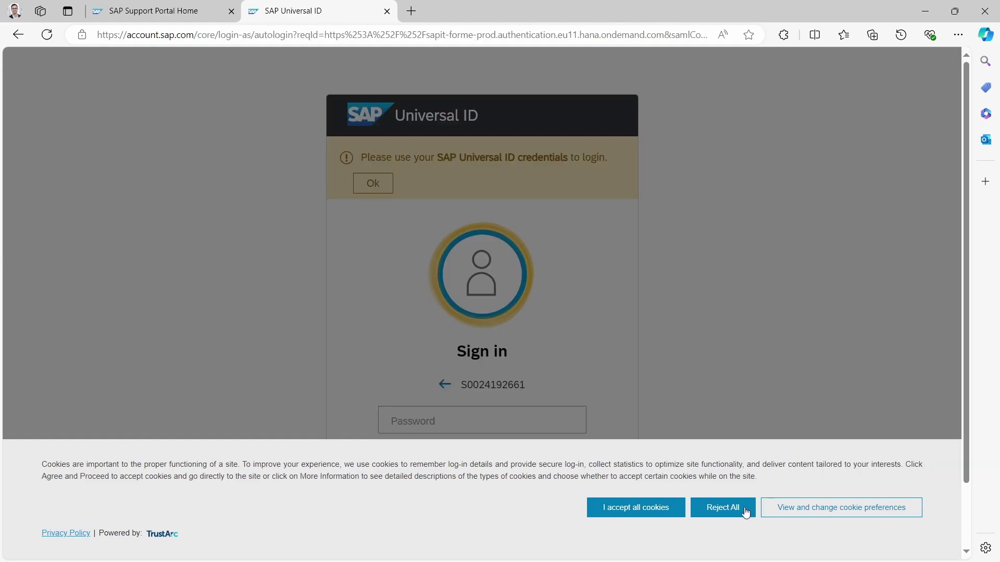
click(733, 508)
click(417, 415)
text(••••••••)
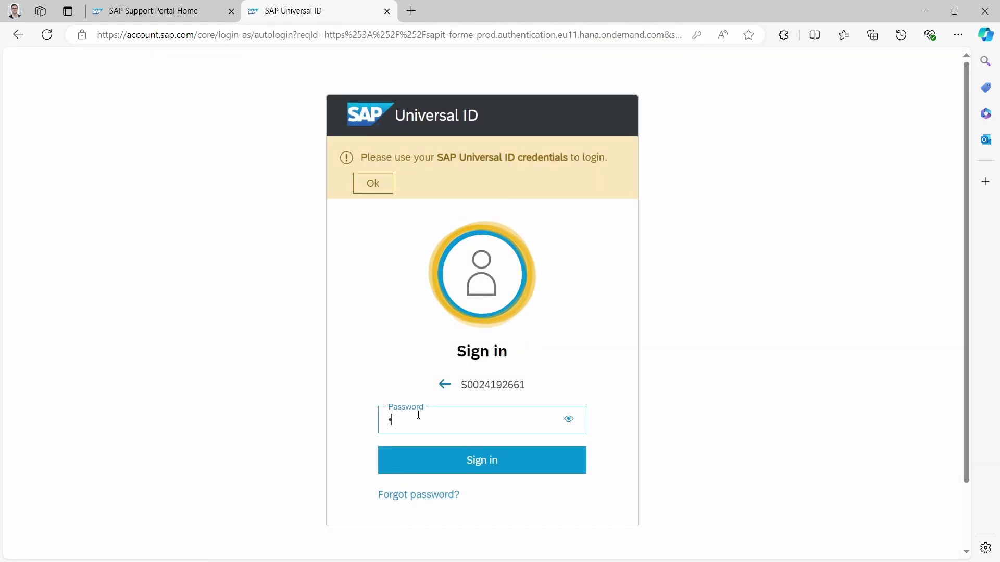
key(Return)
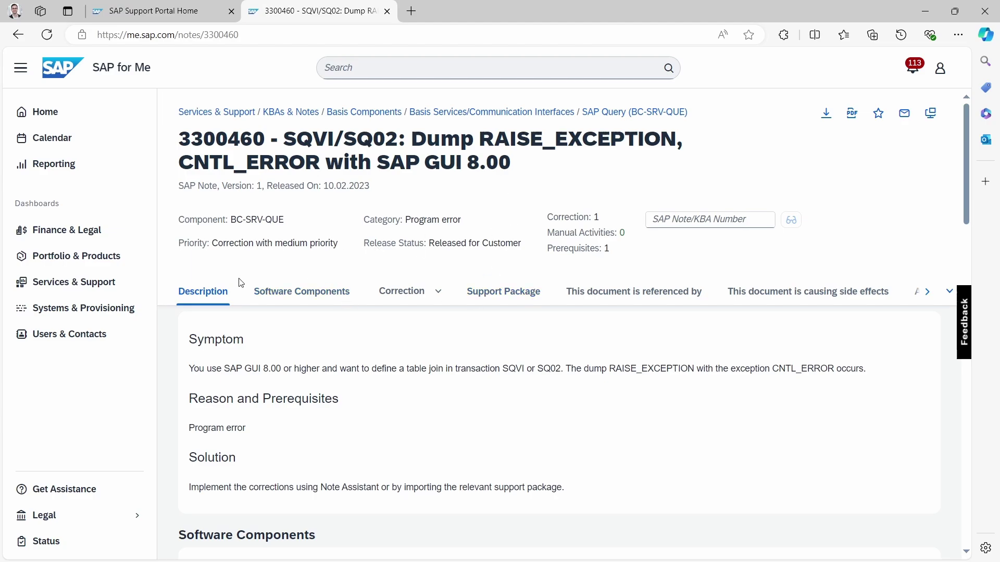
Review note 3300460's sections, then download it as a SAR file for SNOTE.
scroll(333, 292, down, 10)
scroll(323, 338, down, 15)
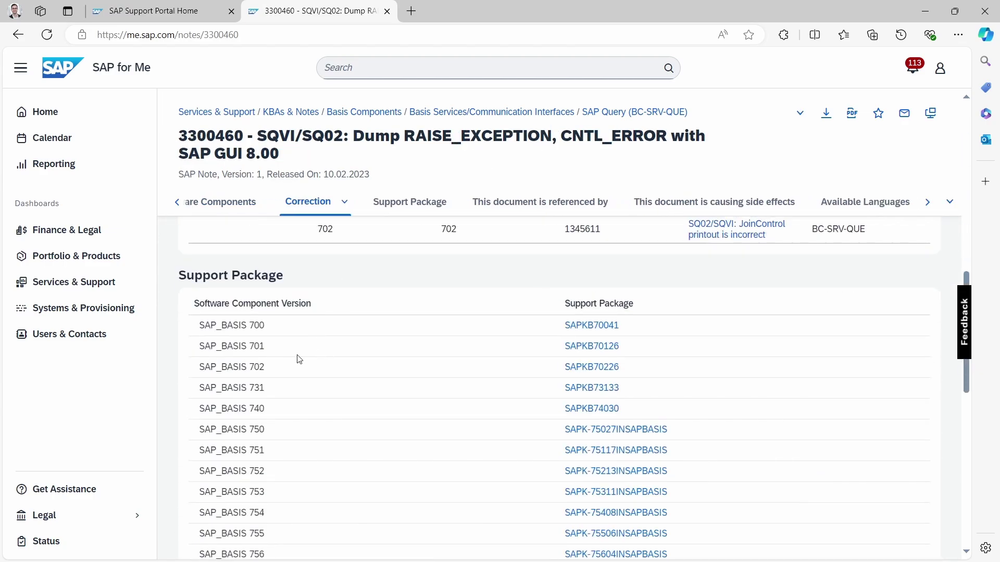
scroll(329, 364, up, 20)
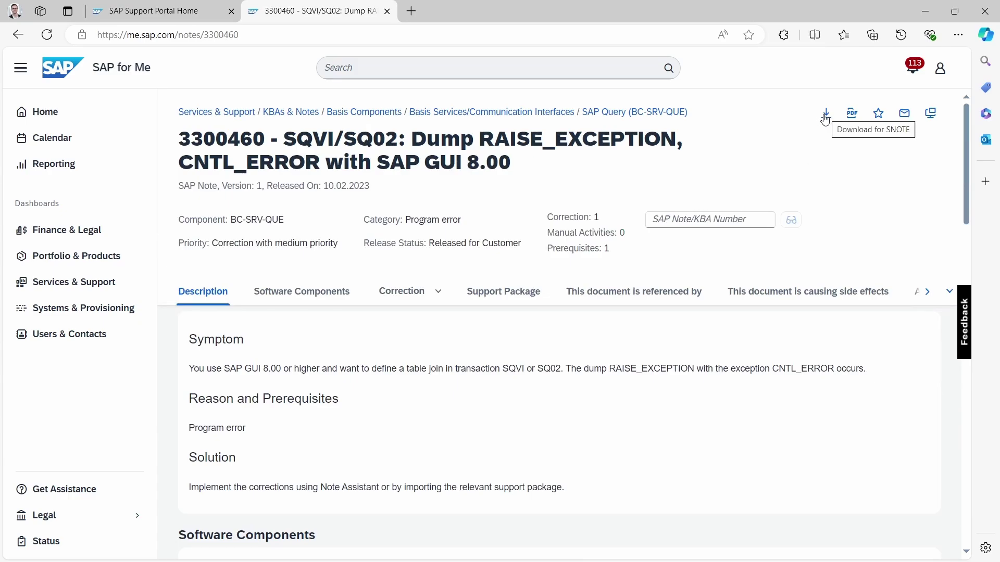
click(825, 119)
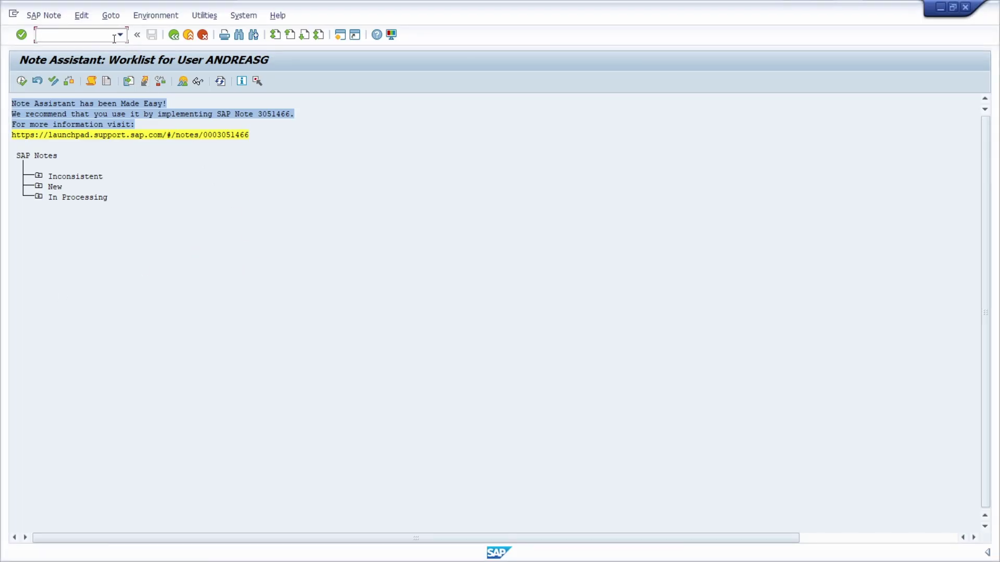
click(111, 15)
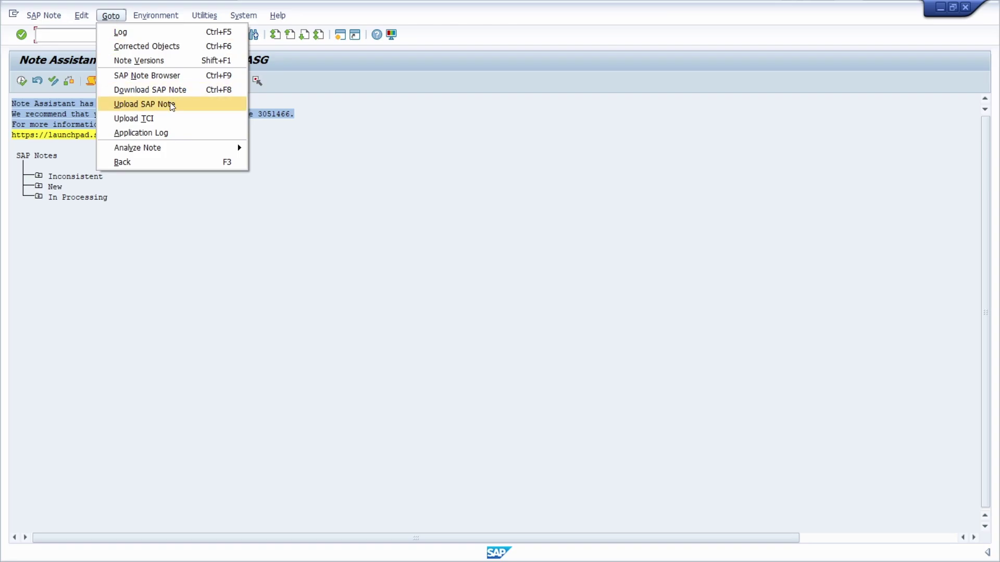
click(164, 106)
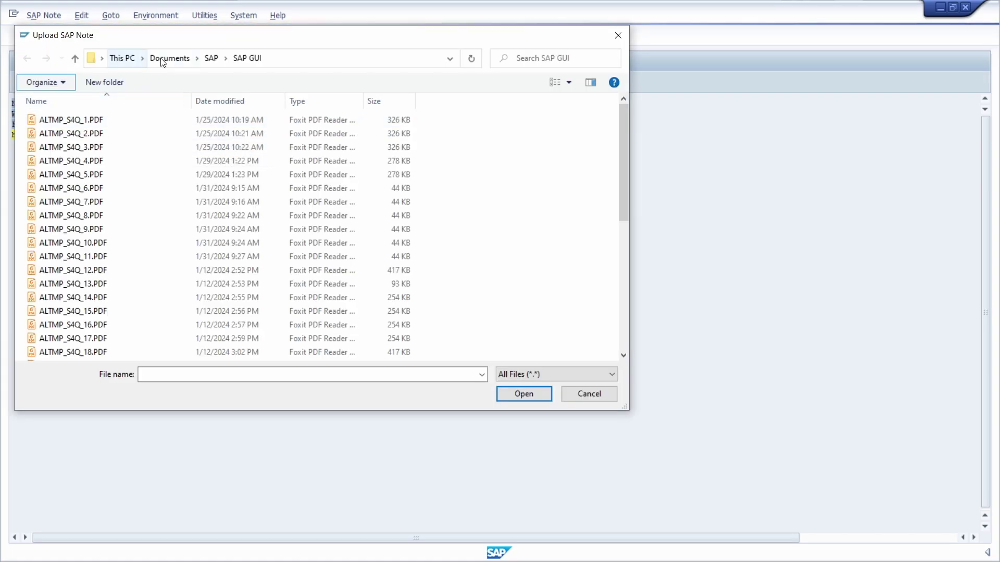
click(130, 59)
double_click(107, 173)
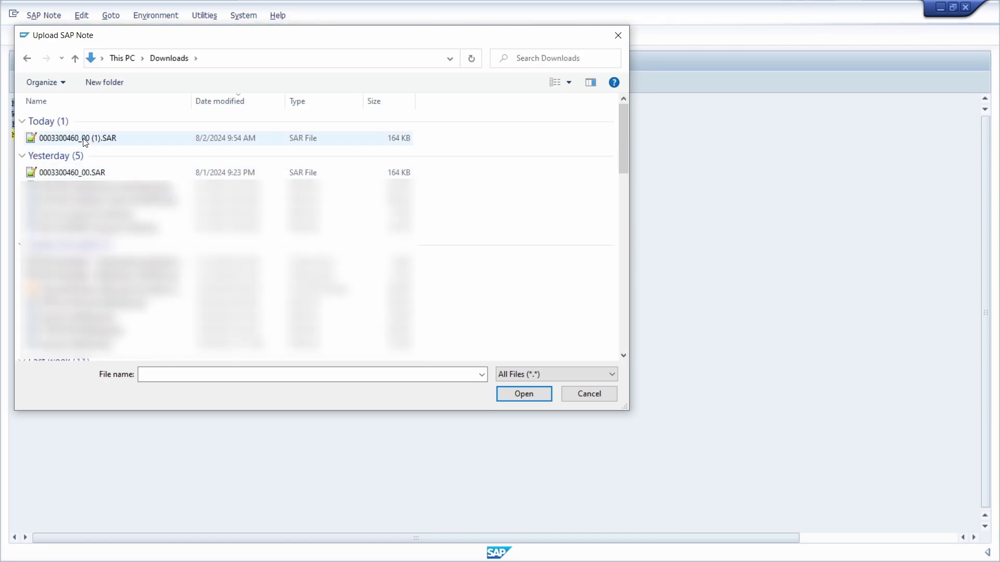
click(139, 139)
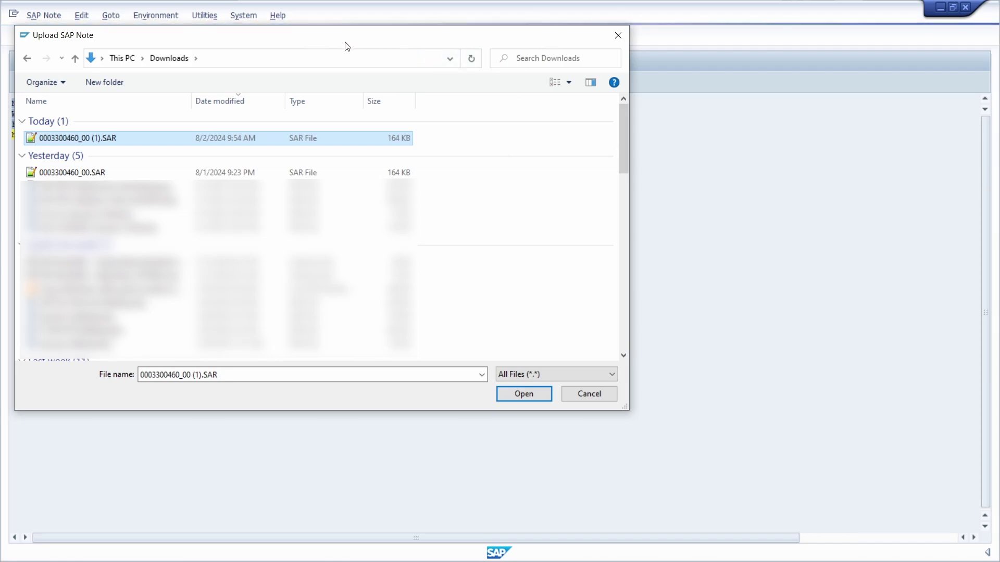
click(618, 36)
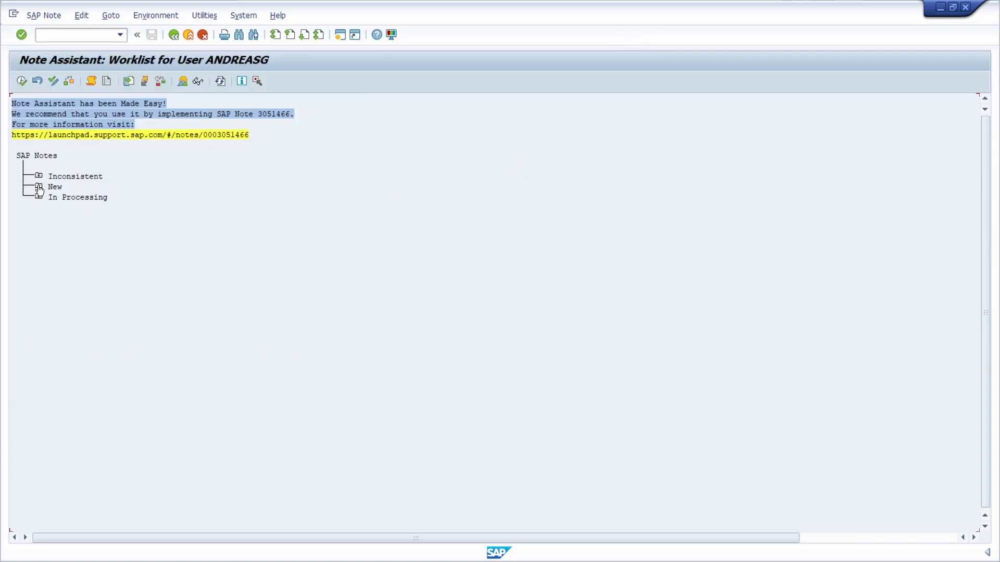
click(45, 15)
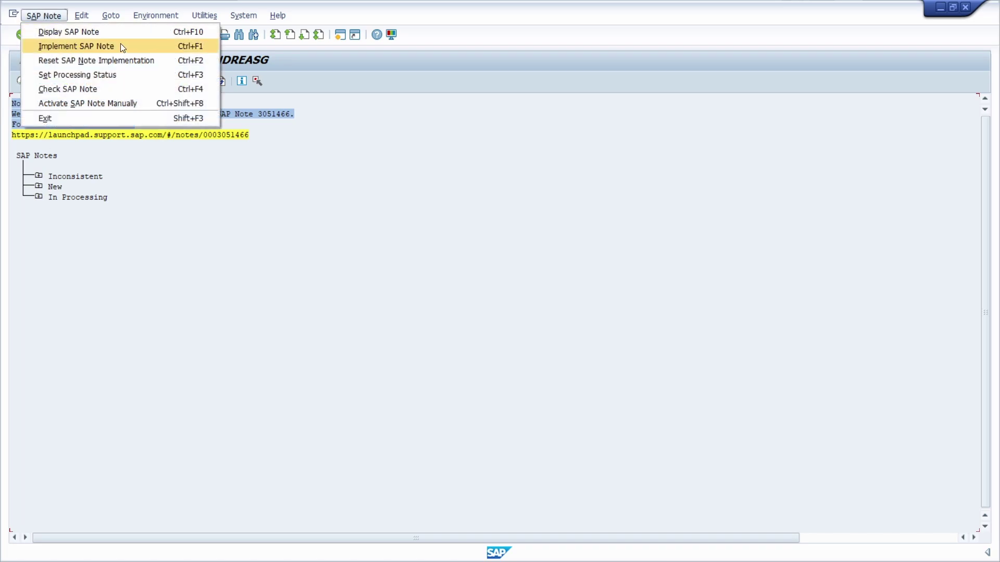
click(117, 299)
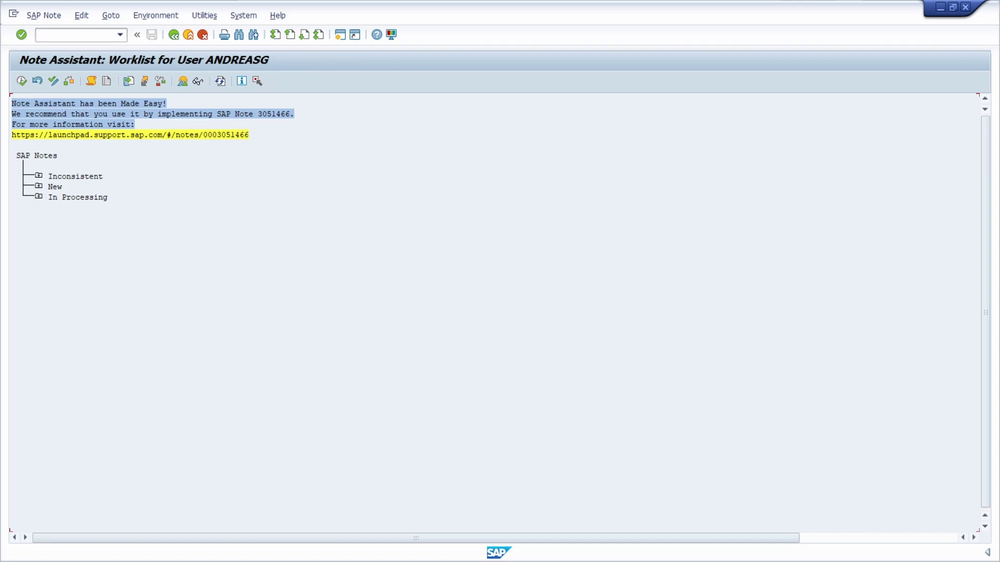
Return to note 3300460 and select prerequisite note 1345611 under Correction/Prerequisites.
click(302, 7)
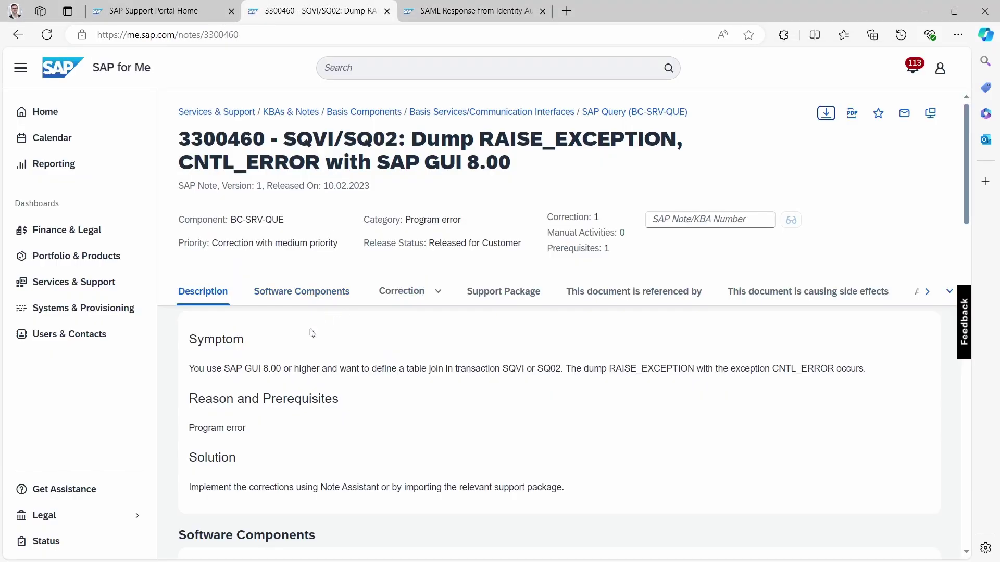
scroll(312, 333, down, 10)
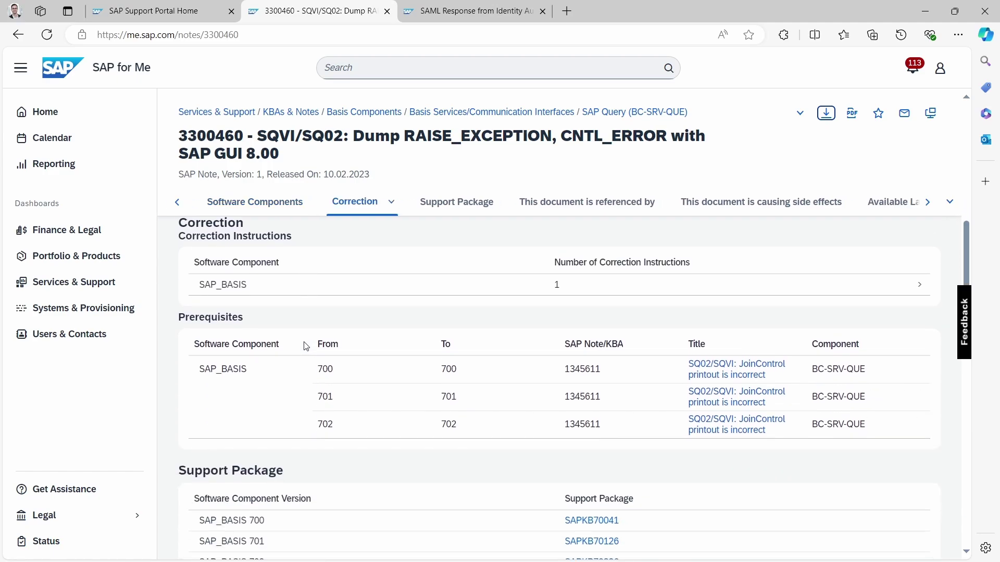
double_click(593, 370)
click(549, 376)
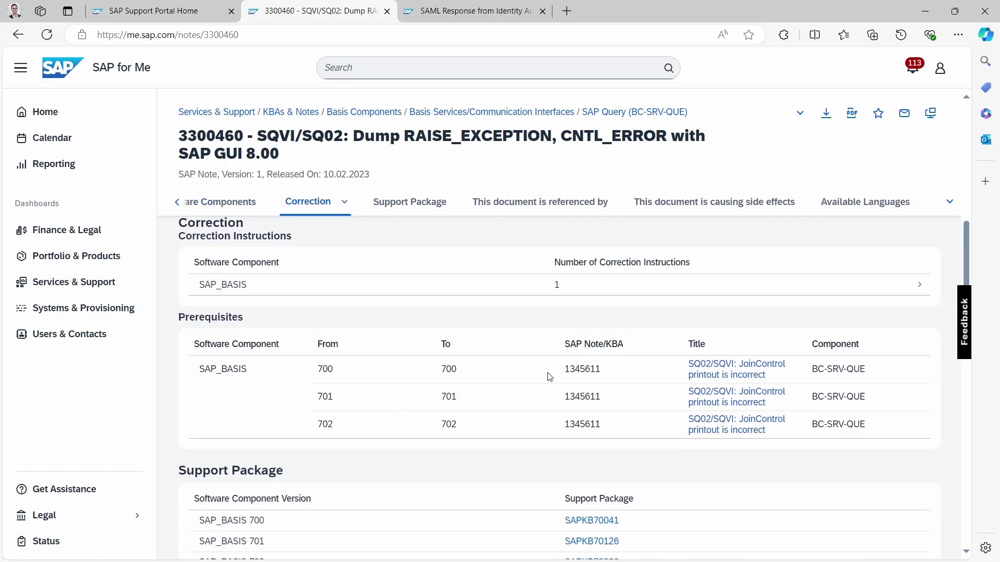
double_click(581, 371)
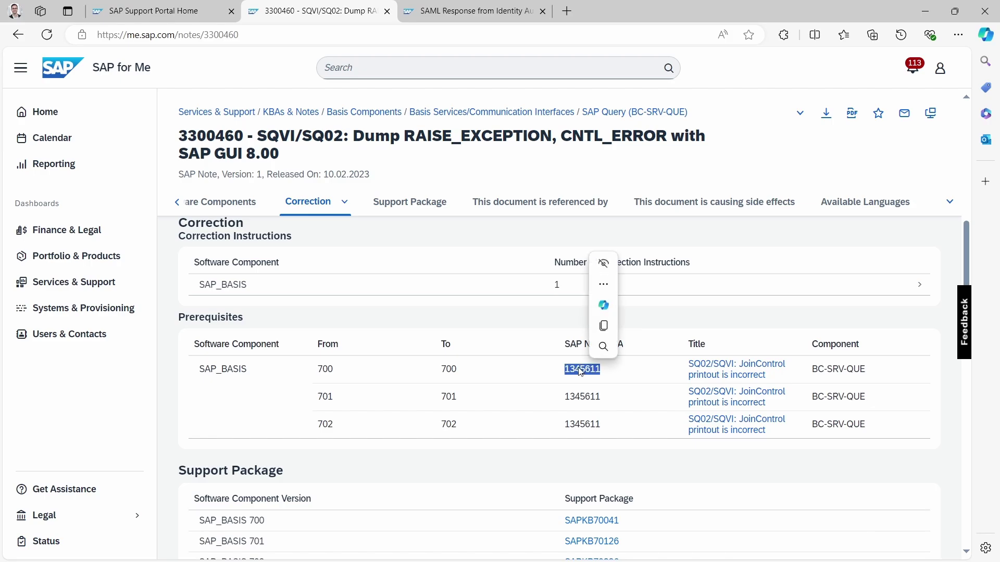
click(541, 377)
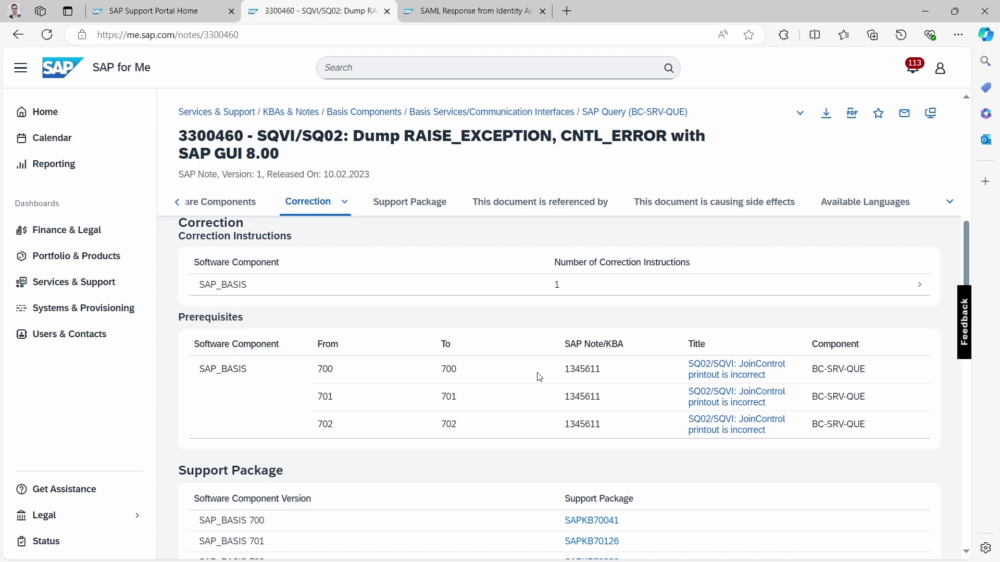